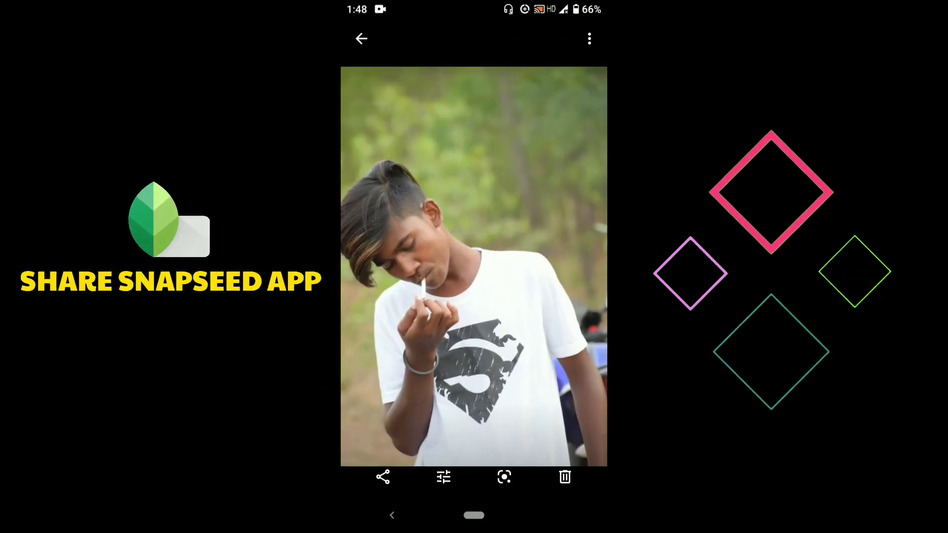
- Share the boy's portrait from the gallery into Snapseed and inspect it in the editor
click(383, 477)
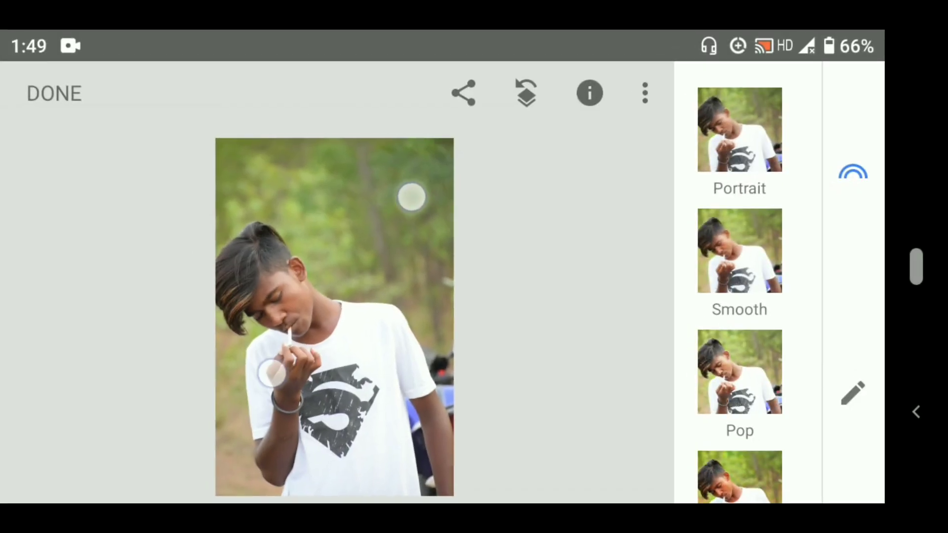
scroll(341, 284, up, 5)
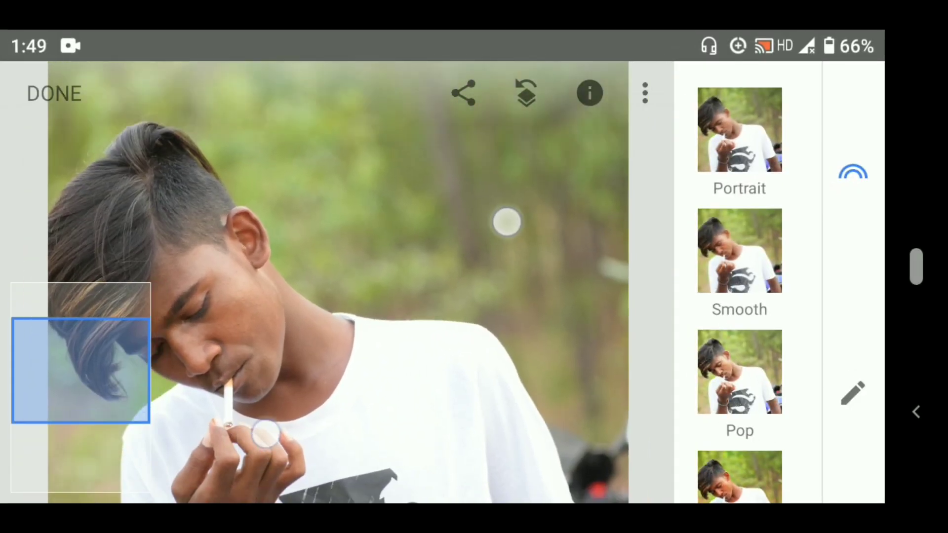
scroll(335, 331, down, 5)
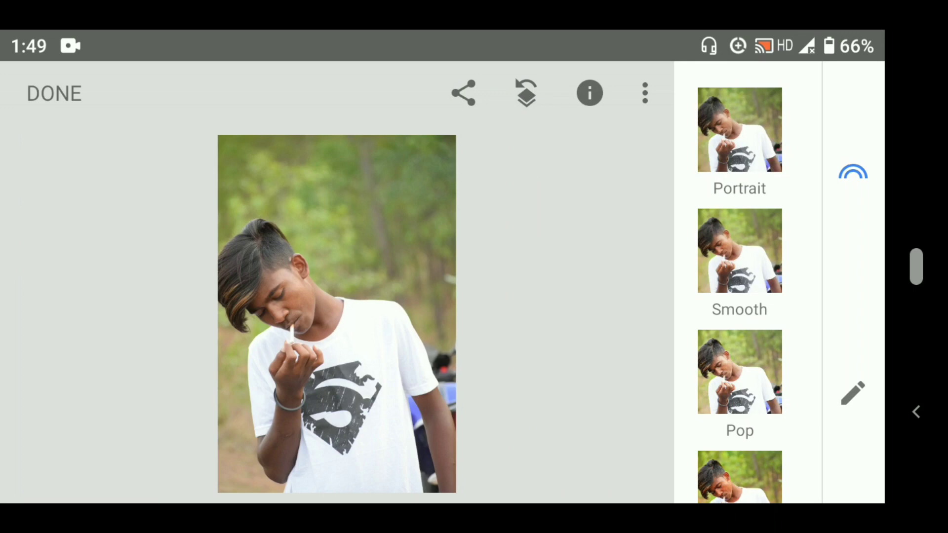
- Apply Snapseed's Tune Image with Ambiance set to +60
click(853, 393)
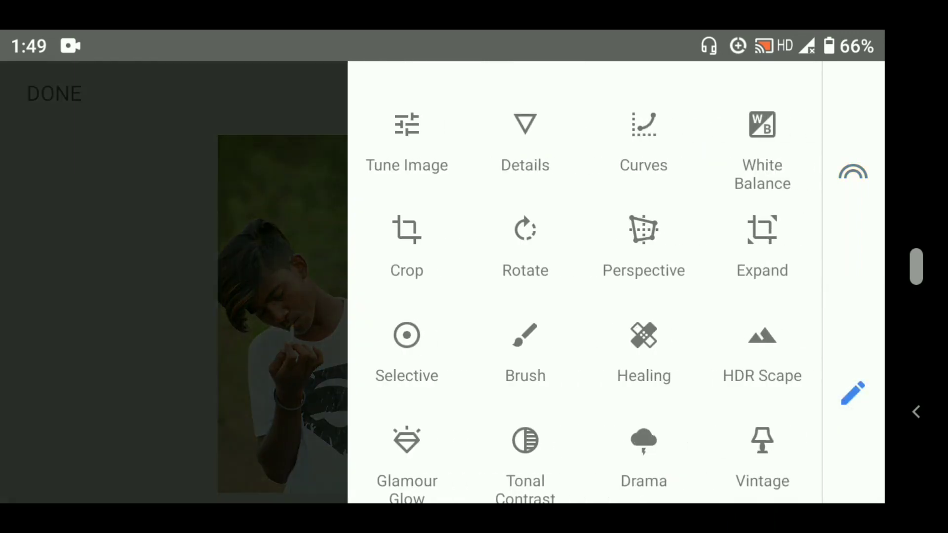
click(413, 139)
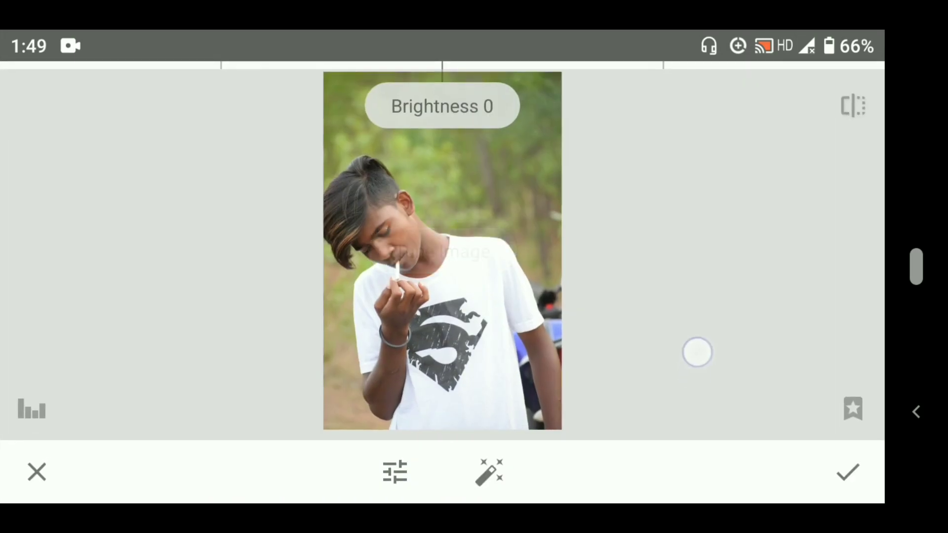
drag(696, 351, 707, 191)
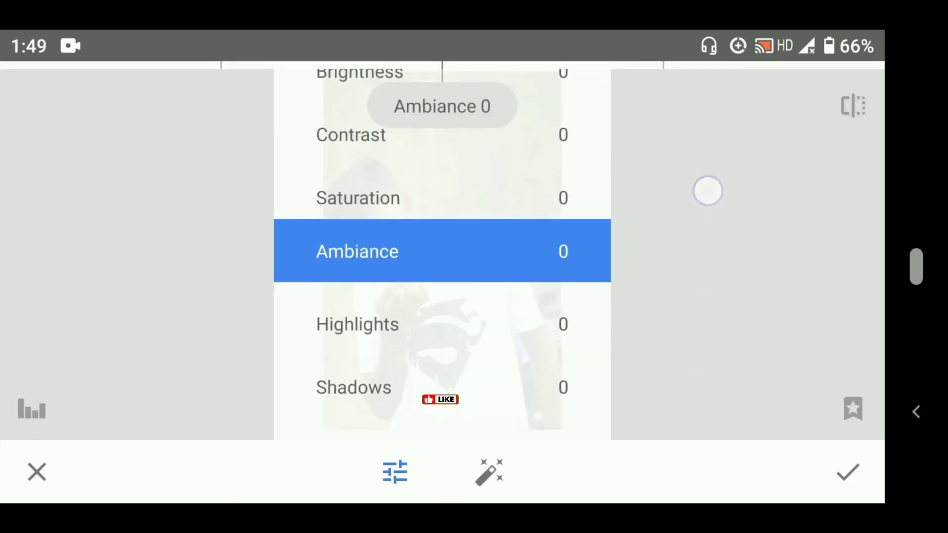
mouse_move(261, 335)
mouse_down()
mouse_move(550, 350)
mouse_move(476, 351)
mouse_up()
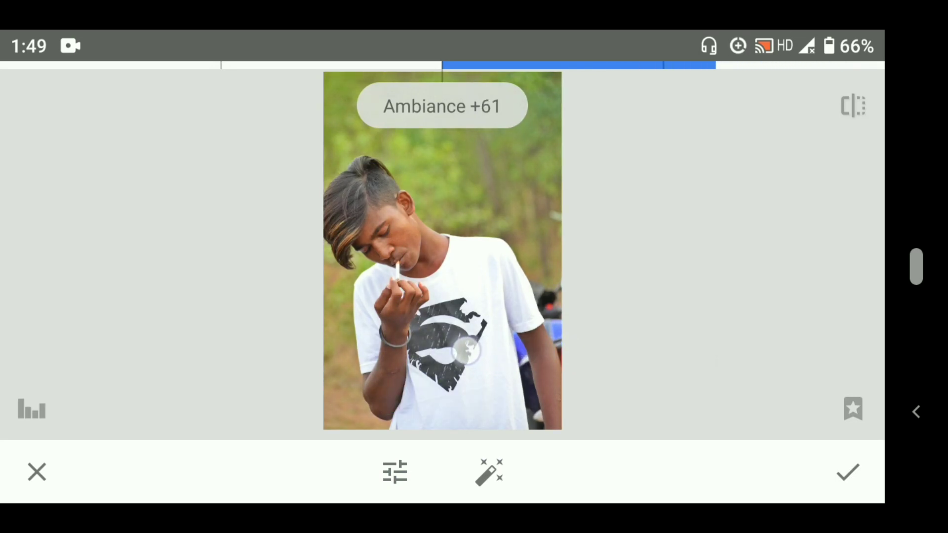
click(848, 472)
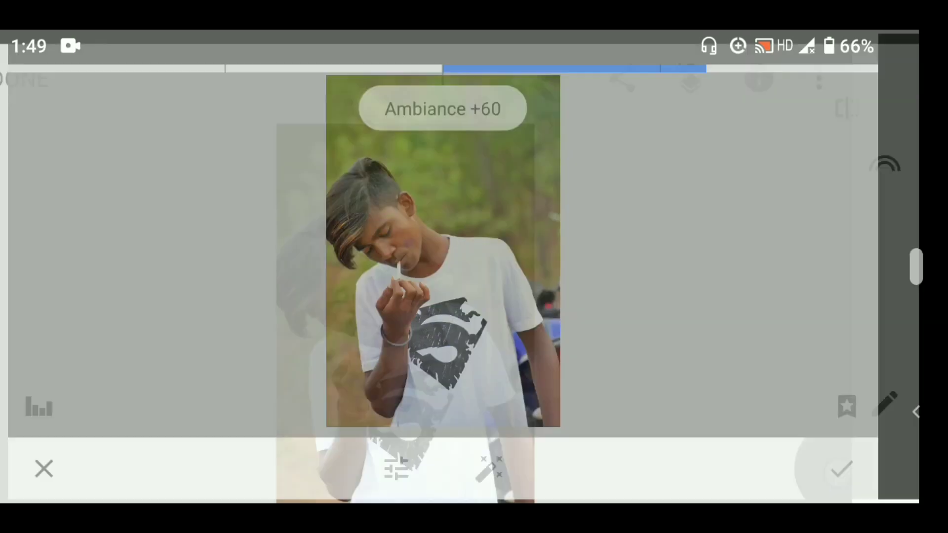
scroll(435, 319, up, 3)
scroll(434, 319, down, 3)
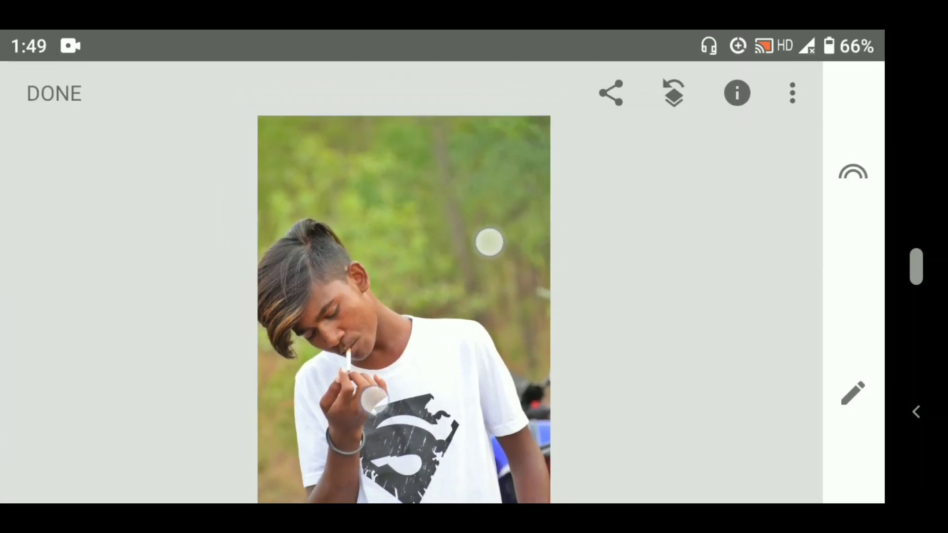
- Share the Ambiance-edited portrait from Snapseed to Lightroom's Add to Lr target
click(610, 93)
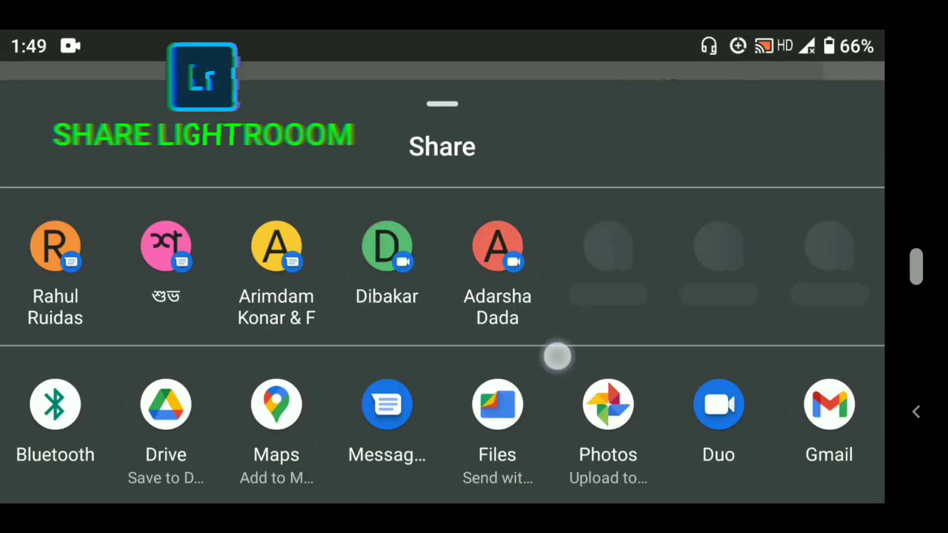
scroll(556, 356, down, 5)
click(387, 276)
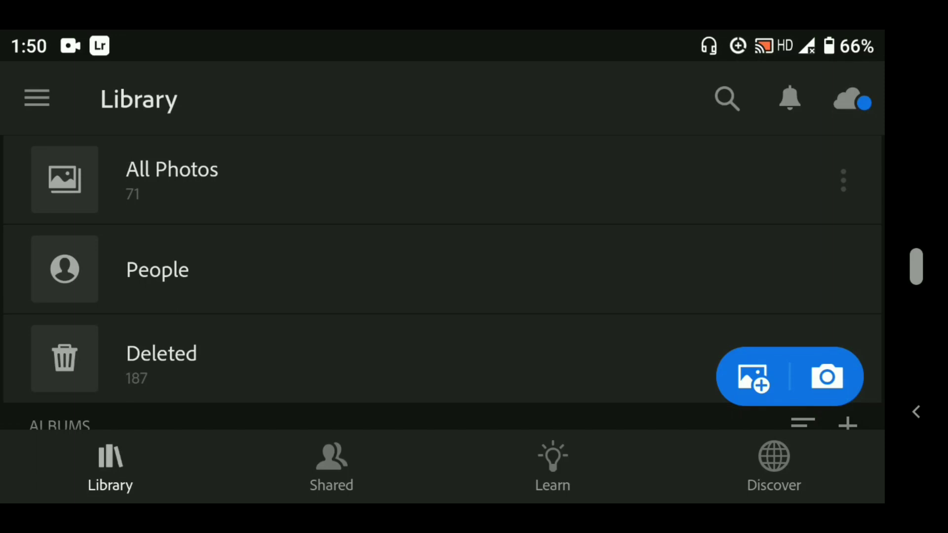
- Pick the boy's thumbnail from Lightroom's All Photos and open it in Edit
click(326, 179)
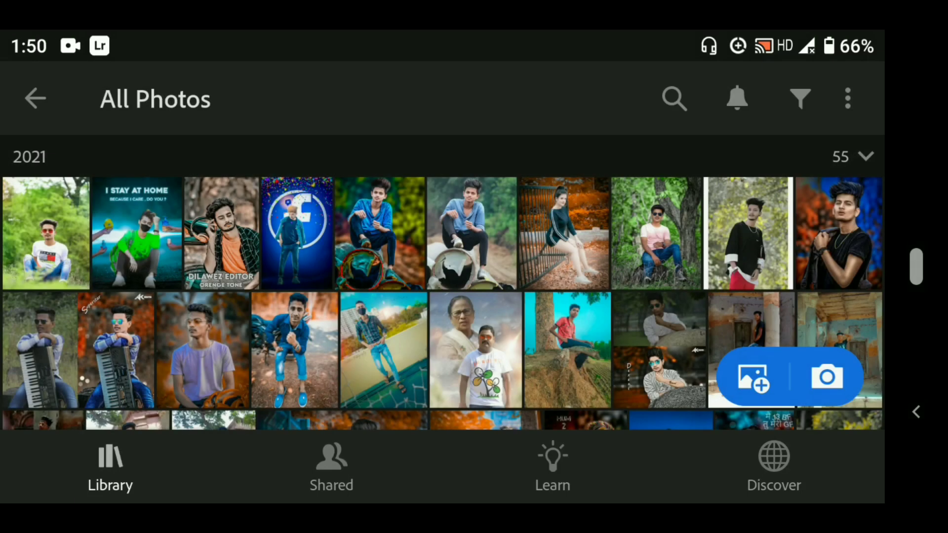
scroll(441, 266, down, 10)
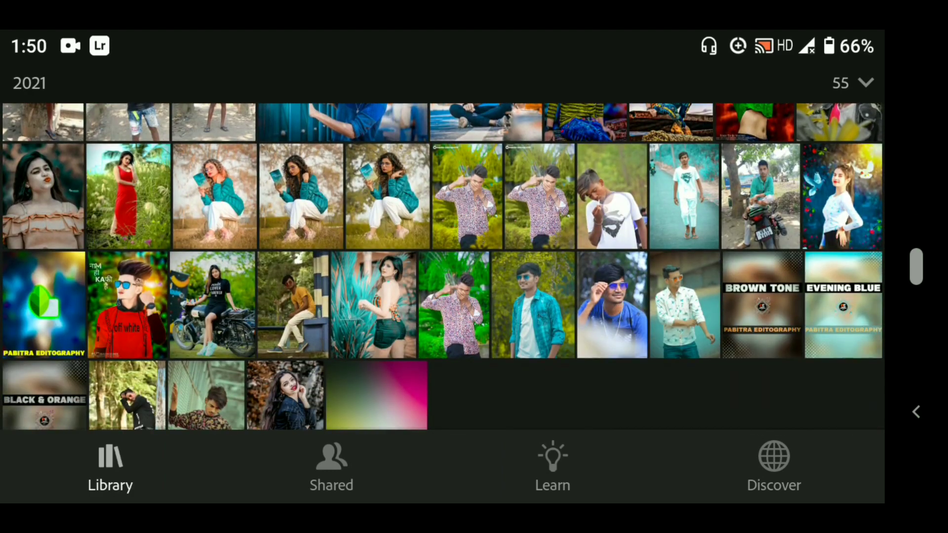
click(611, 197)
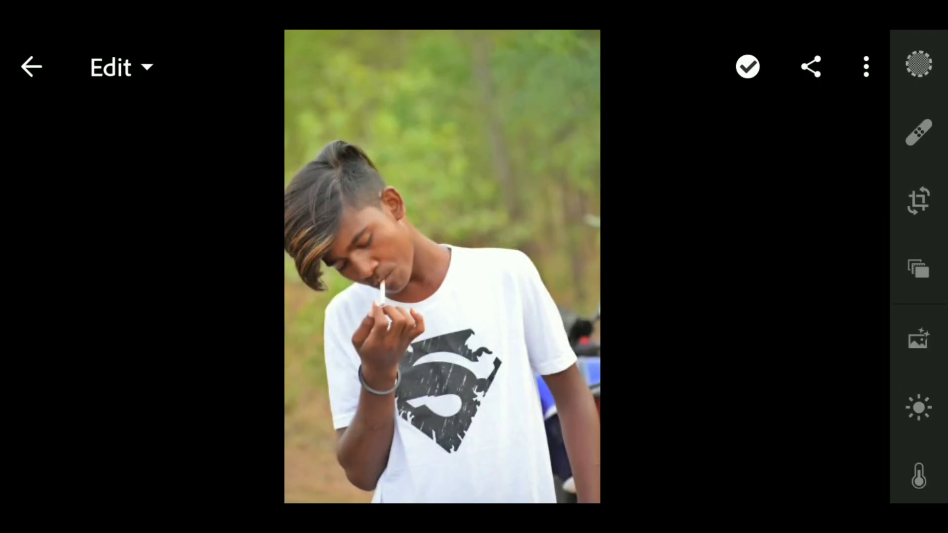
- In the Light panel, raise Shadows to 76 and lower Highlights to -57
drag(918, 373, 918, 309)
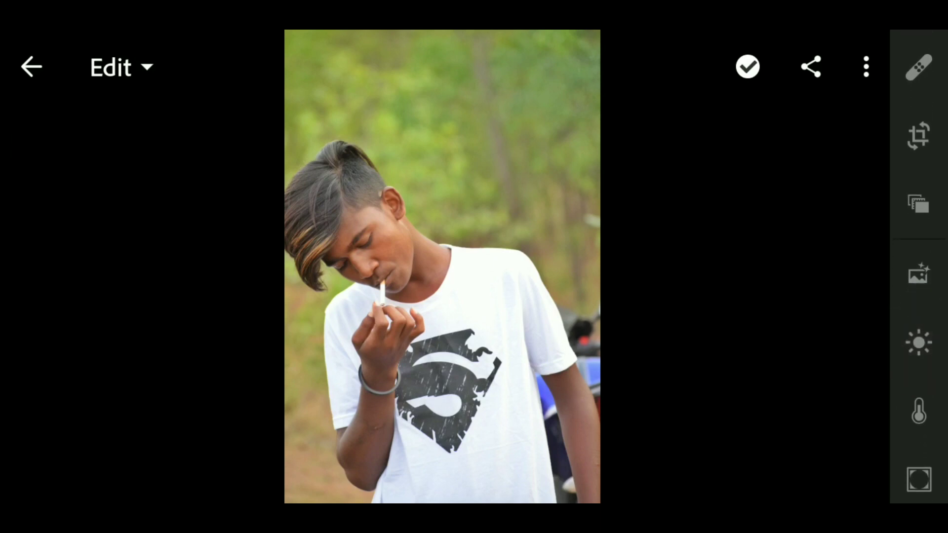
click(918, 342)
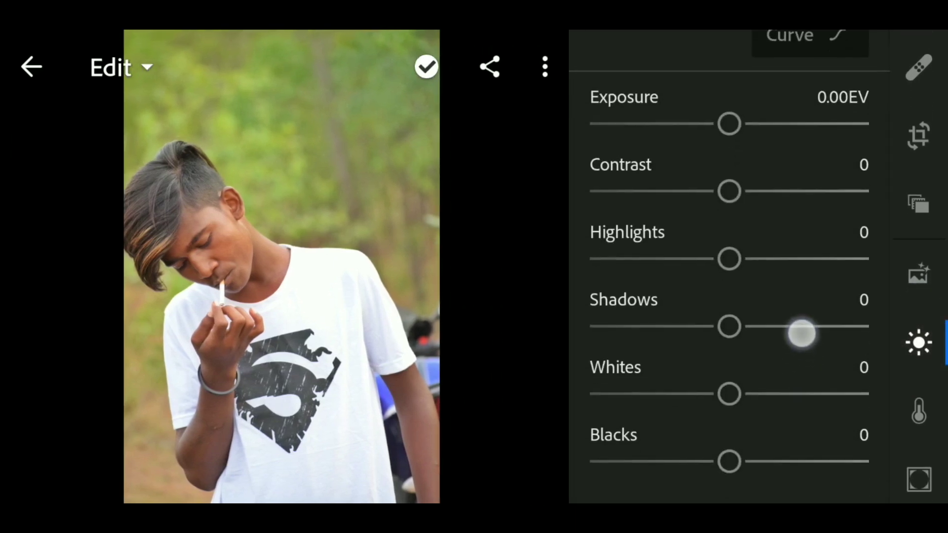
drag(799, 332, 801, 295)
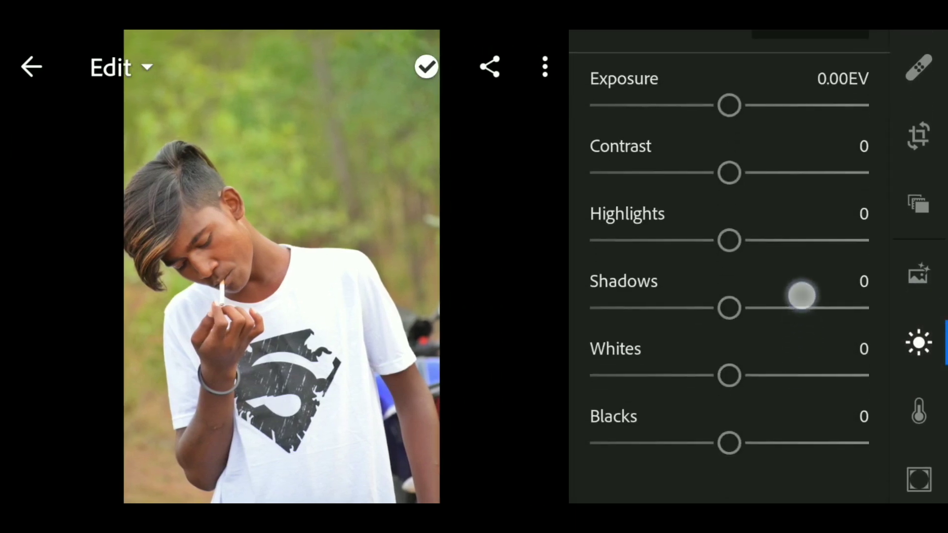
mouse_move(753, 320)
mouse_down()
mouse_move(814, 364)
mouse_move(859, 373)
mouse_up()
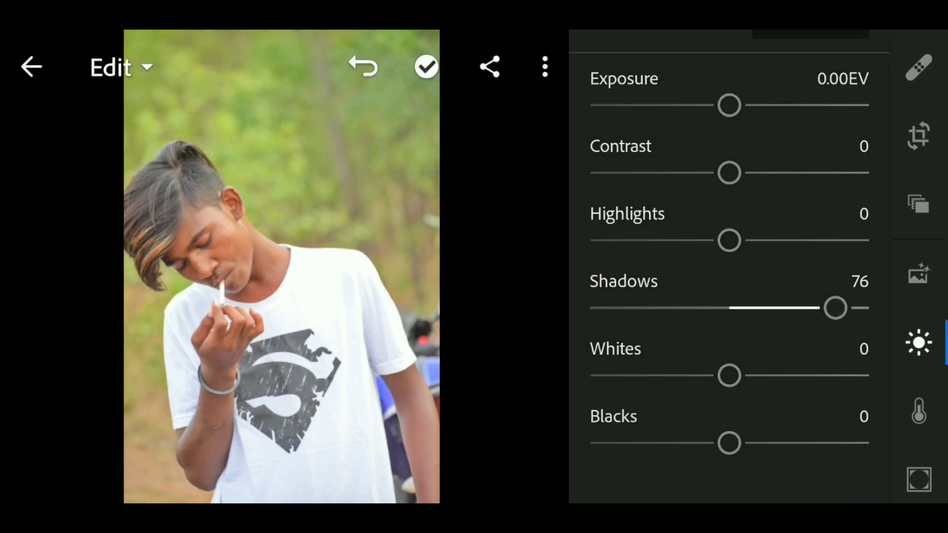
mouse_move(729, 254)
mouse_down()
mouse_move(666, 275)
mouse_move(588, 321)
mouse_up()
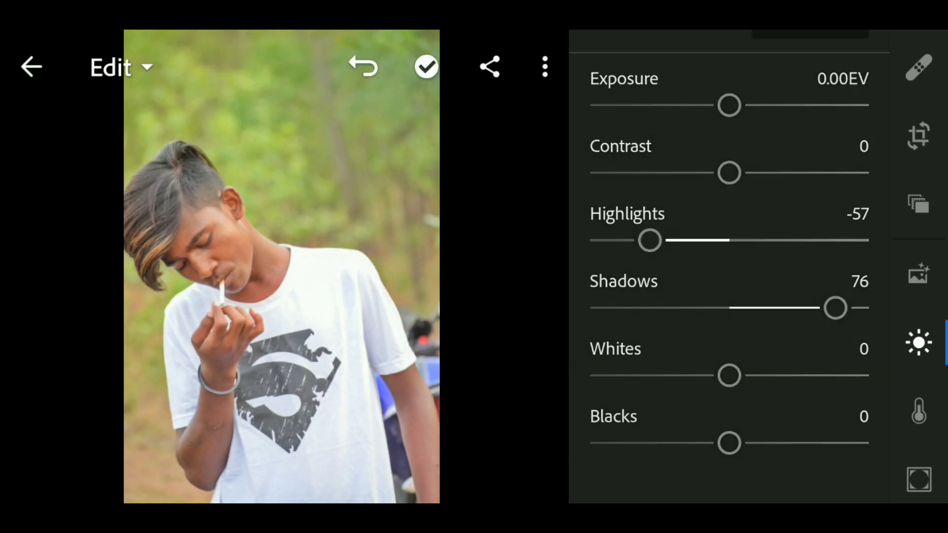
- Set Whites to -32, Blacks to -33 and Exposure to 0.03EV
mouse_move(729, 375)
mouse_down()
mouse_move(785, 383)
mouse_move(677, 419)
mouse_up()
mouse_move(803, 440)
mouse_down()
mouse_move(834, 444)
mouse_move(680, 465)
mouse_move(667, 478)
mouse_up()
drag(779, 347, 753, 442)
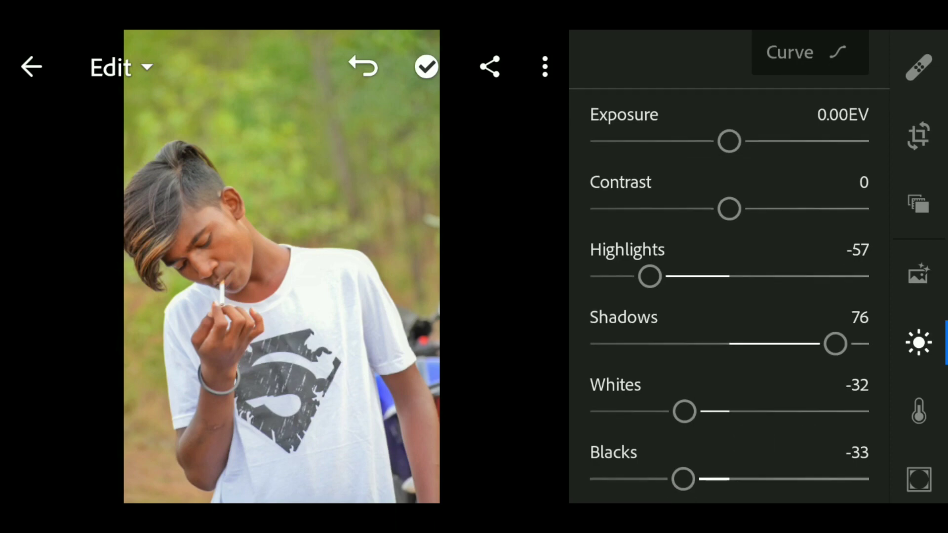
mouse_move(770, 142)
mouse_down()
mouse_move(748, 171)
mouse_move(697, 206)
mouse_up()
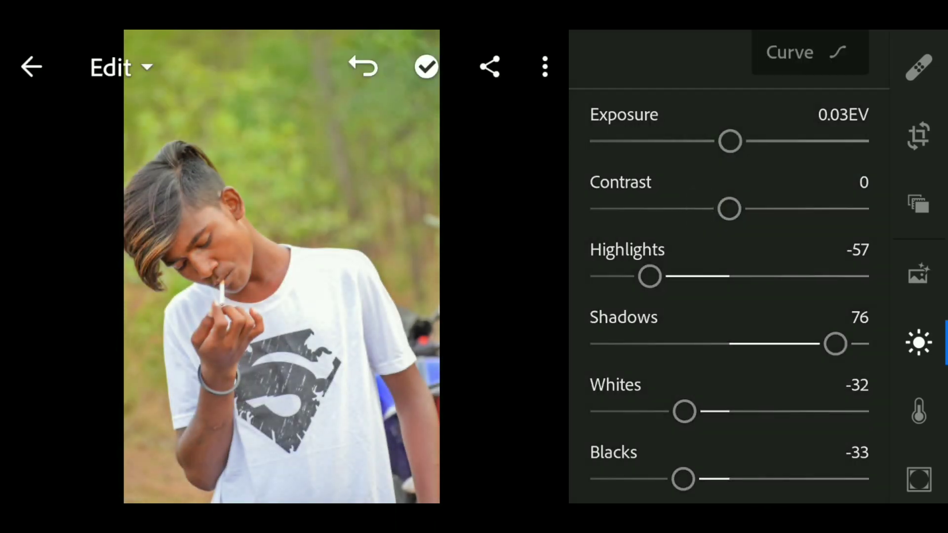
click(916, 414)
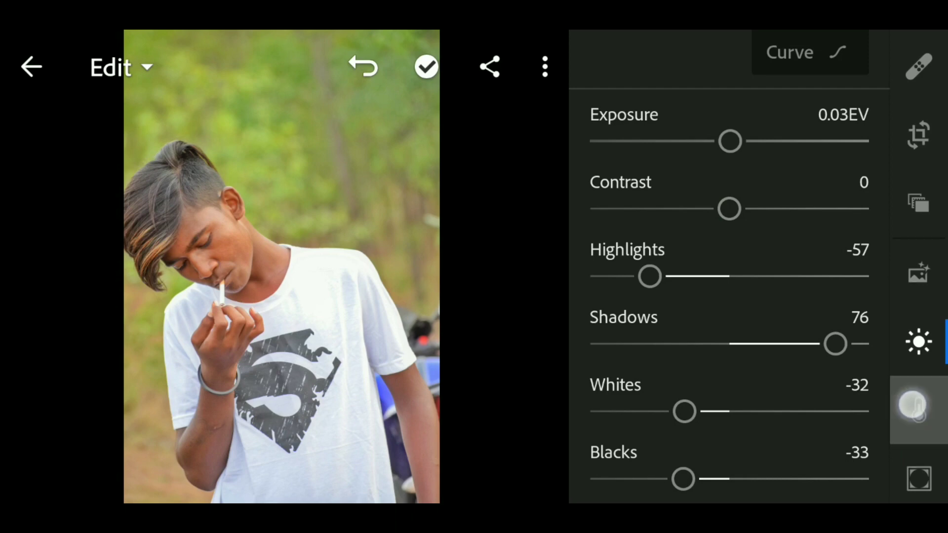
drag(916, 415, 916, 399)
- Set Vibrance to 49 in the Color panel and bring up the Color Mix controls
click(918, 395)
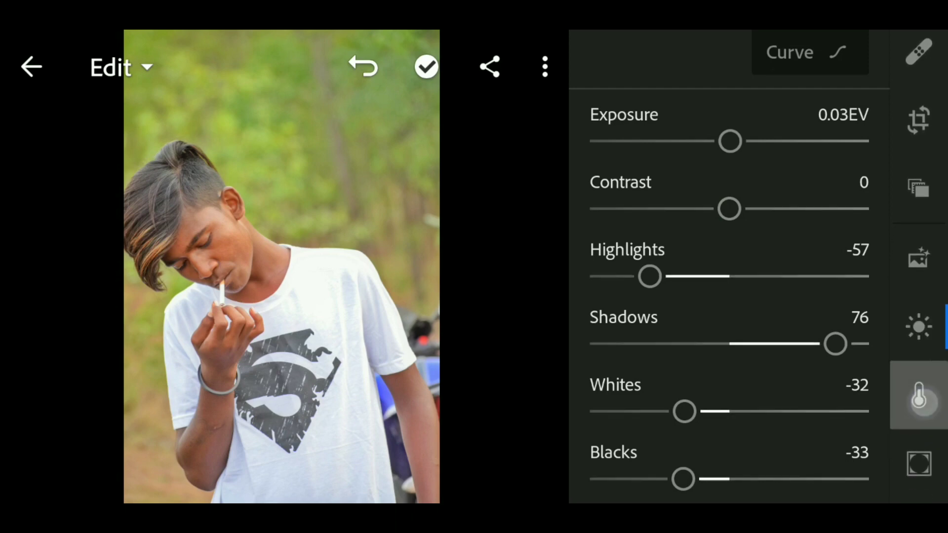
drag(735, 345, 823, 363)
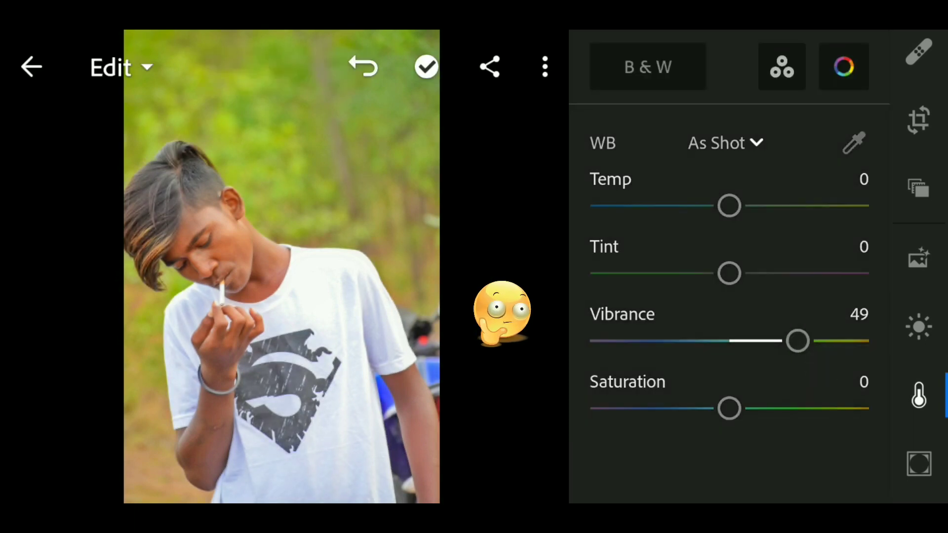
click(843, 67)
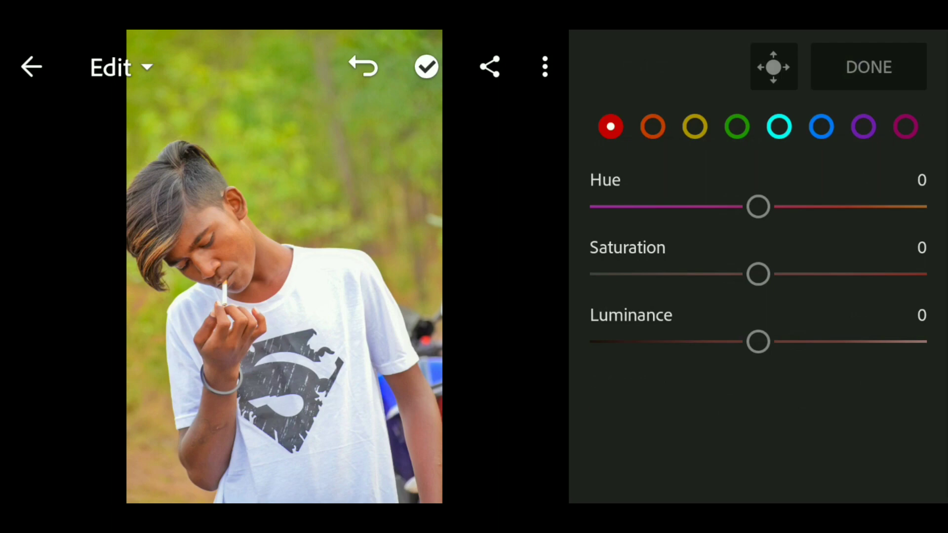
- In the colour mixer, shift the green hue and raise green saturation
scroll(291, 291, up, 3)
scroll(326, 311, up, 3)
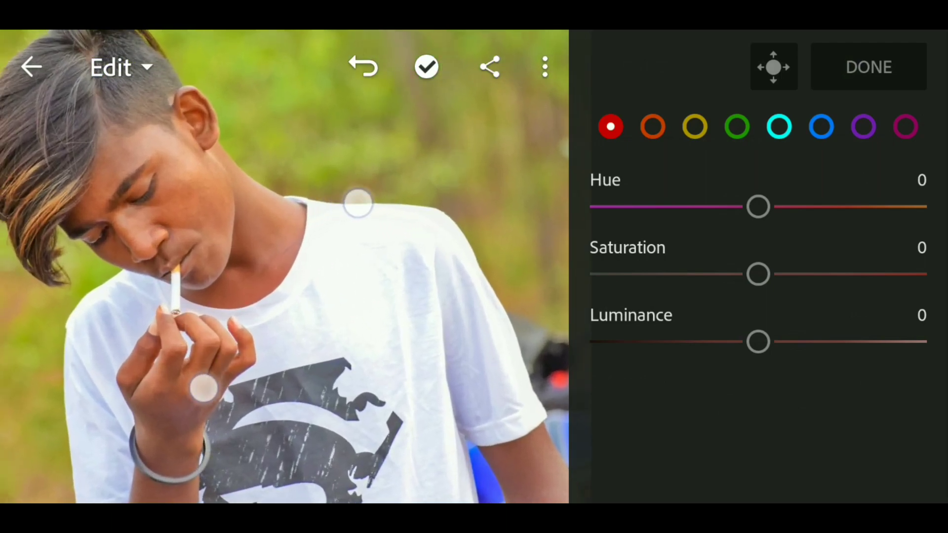
scroll(306, 306, up, 3)
scroll(306, 311, down, 3)
scroll(286, 296, down, 3)
scroll(276, 296, down, 1)
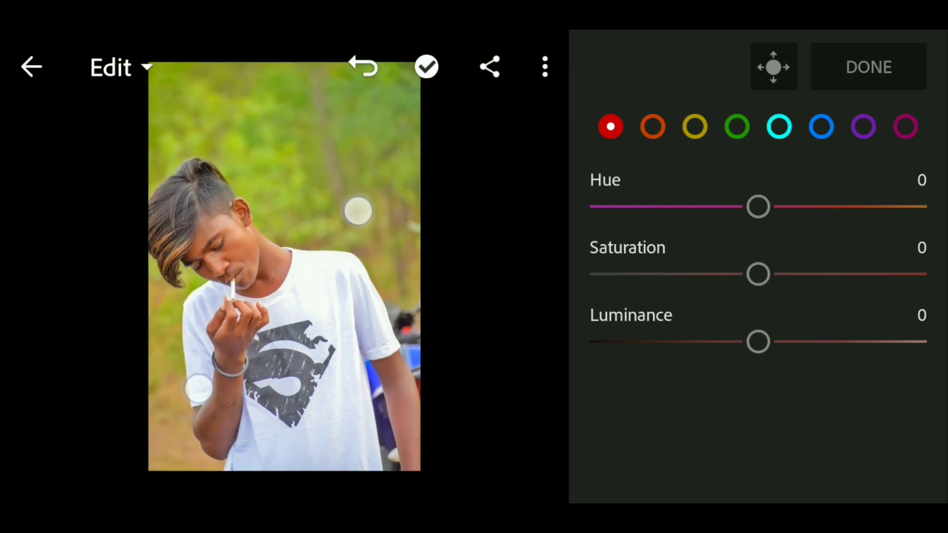
scroll(302, 291, up, 2)
scroll(302, 290, down, 1)
scroll(293, 301, down, 2)
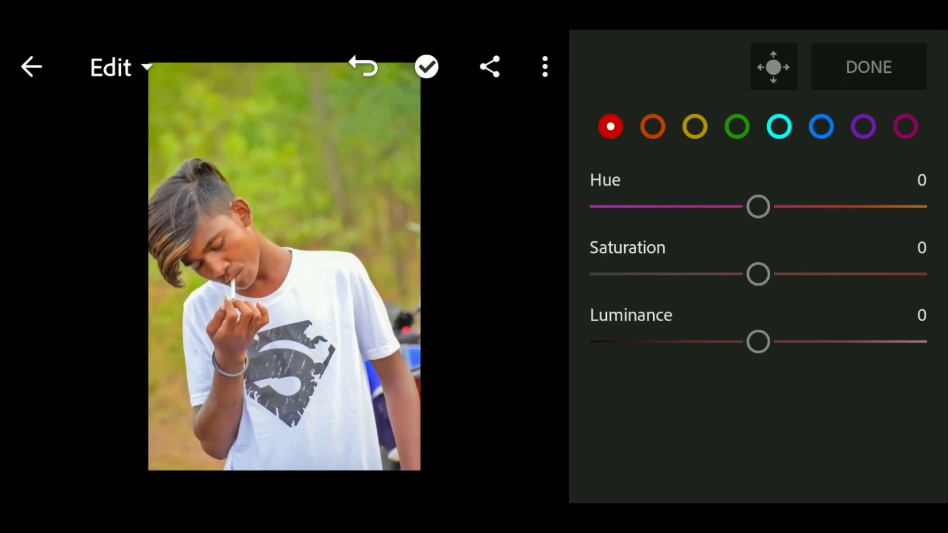
click(737, 126)
mouse_move(778, 211)
mouse_down()
mouse_move(755, 211)
mouse_move(880, 217)
mouse_up()
drag(757, 273, 874, 283)
drag(859, 217, 937, 218)
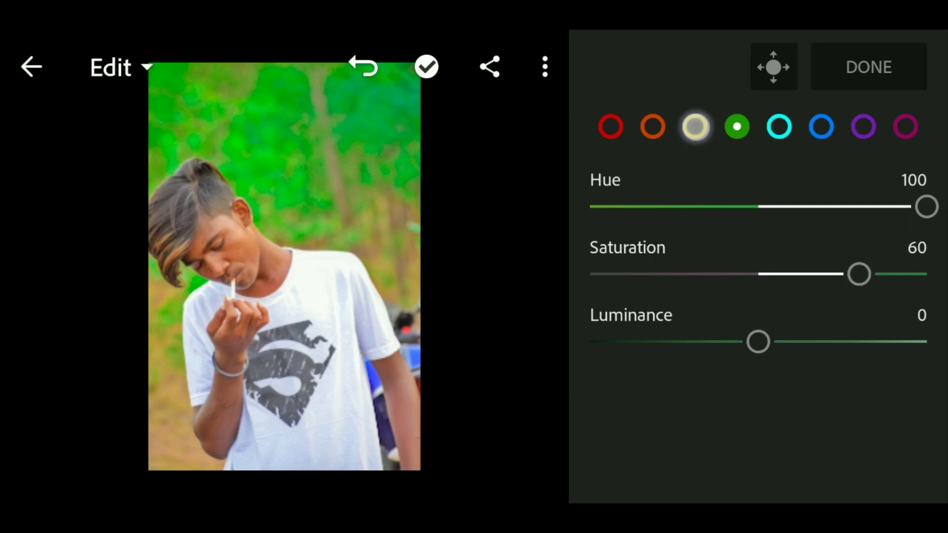
- Adjust yellow hue and saturation, then set blue hue -34 and saturation 100
click(695, 126)
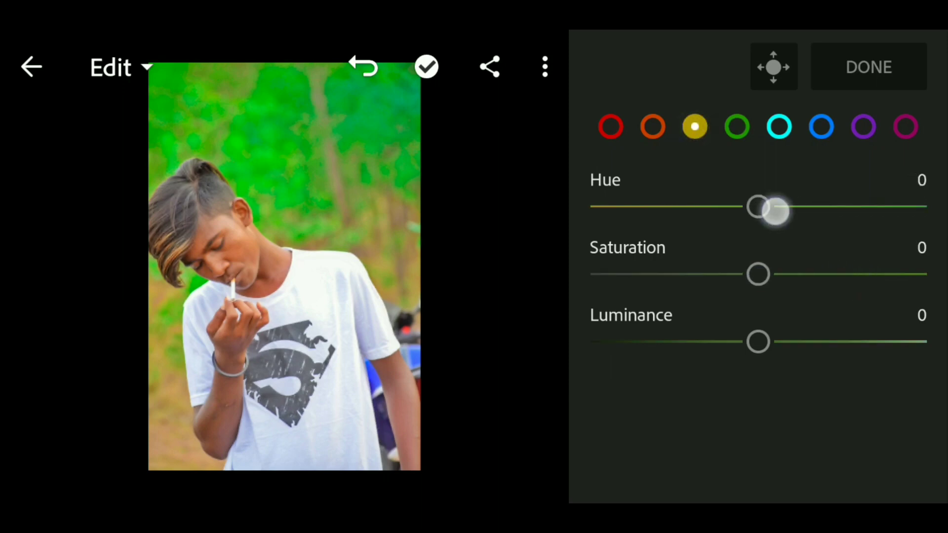
drag(775, 209, 872, 220)
mouse_move(758, 274)
mouse_down()
mouse_move(869, 264)
mouse_move(819, 273)
mouse_move(845, 277)
mouse_up()
click(821, 126)
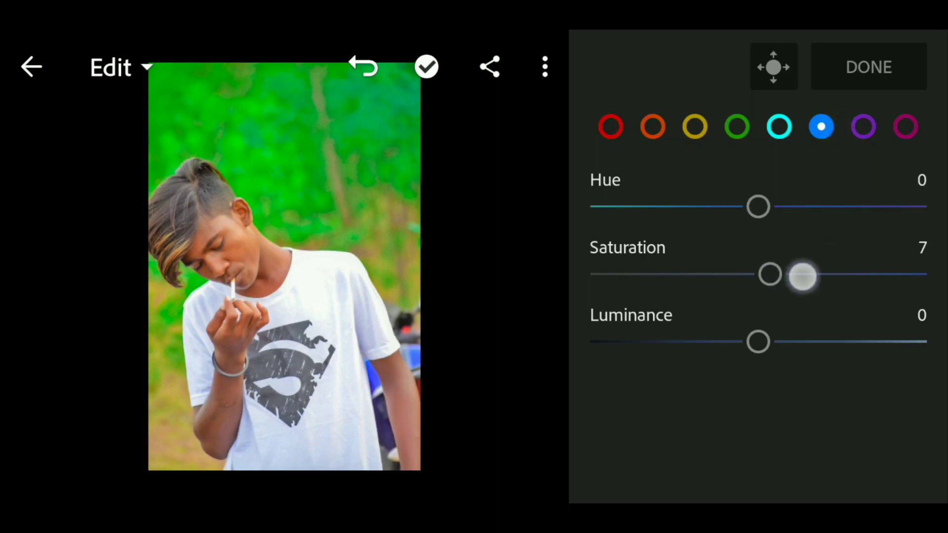
drag(756, 217, 698, 226)
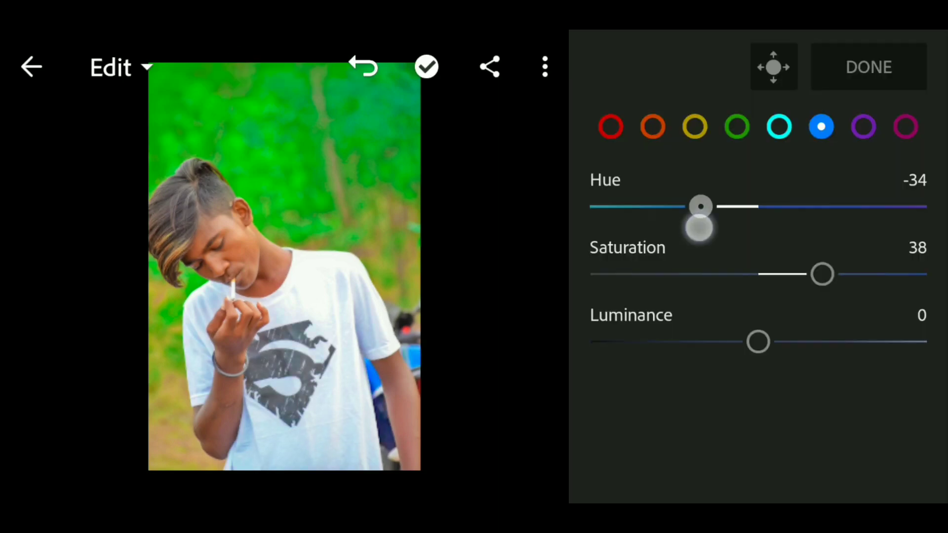
drag(839, 275, 926, 275)
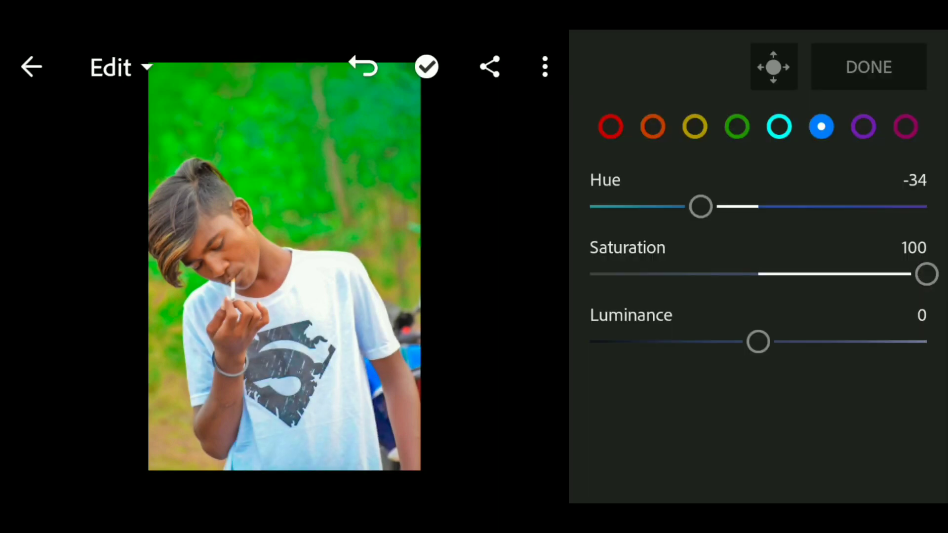
- Set orange saturation to -51 and orange luminance to 100
click(652, 127)
drag(757, 273, 713, 274)
drag(757, 341, 822, 344)
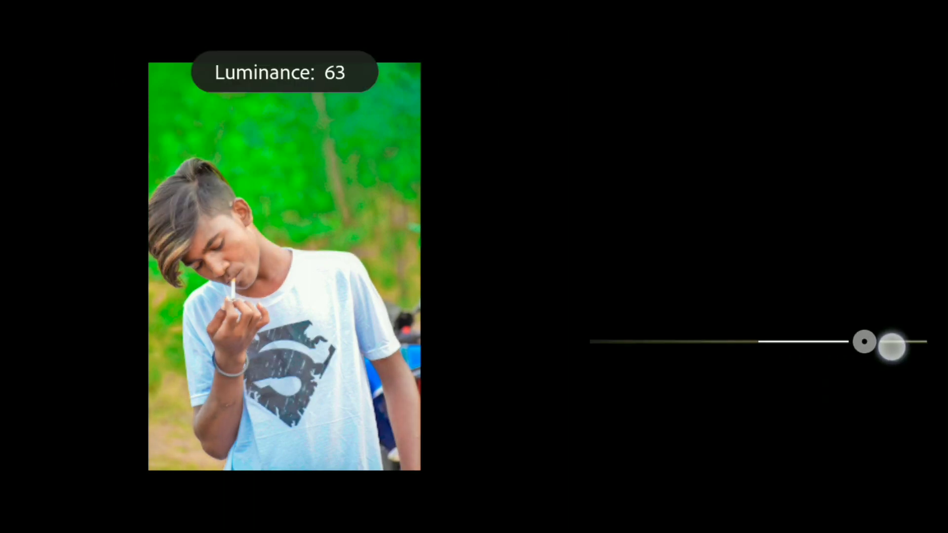
drag(918, 346, 922, 345)
drag(713, 275, 677, 283)
drag(901, 341, 933, 341)
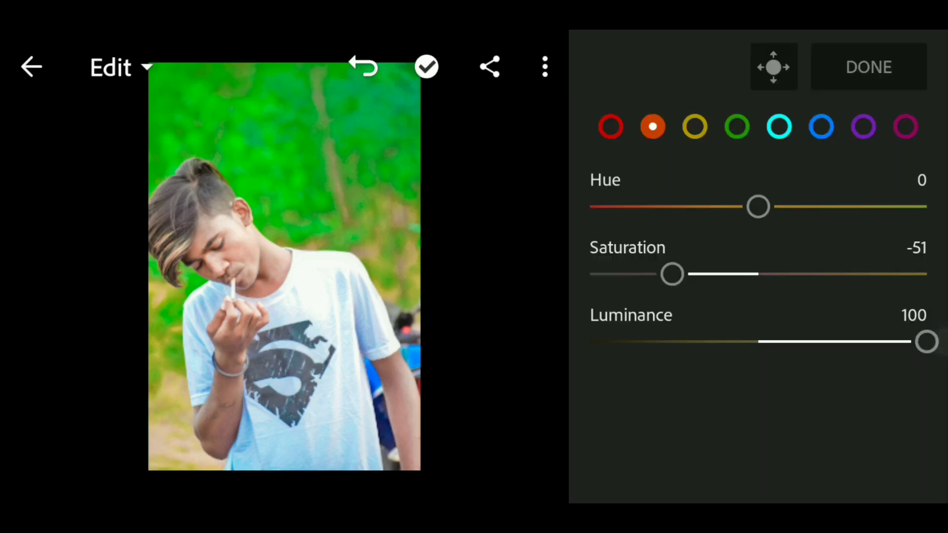
- Set red luminance to 65 and saturation to -12, then close the mixer
click(610, 127)
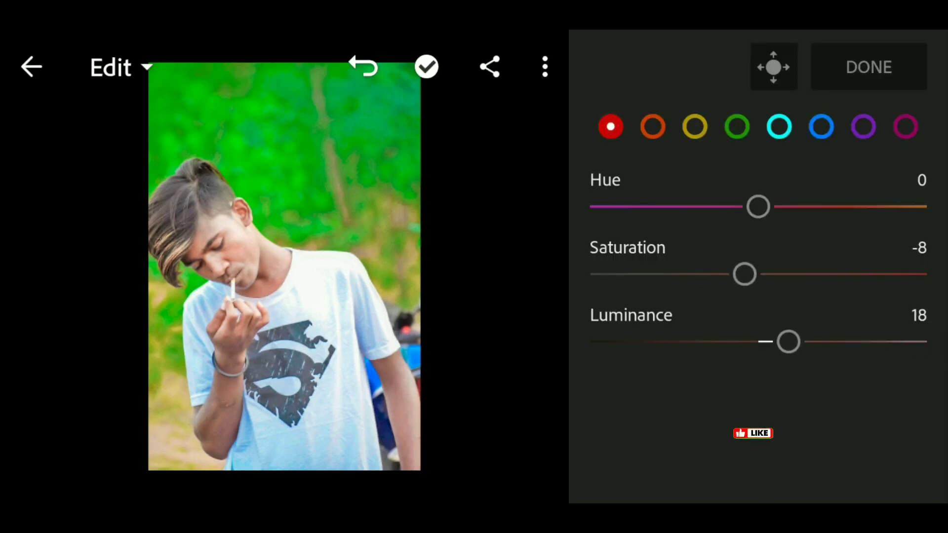
drag(758, 341, 900, 348)
drag(762, 271, 740, 273)
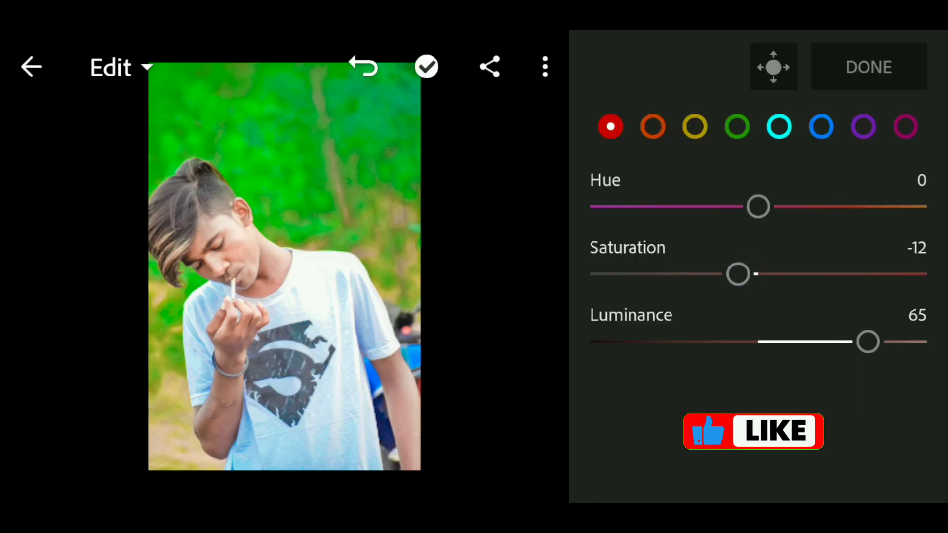
scroll(357, 321, up, 5)
scroll(357, 320, up, 5)
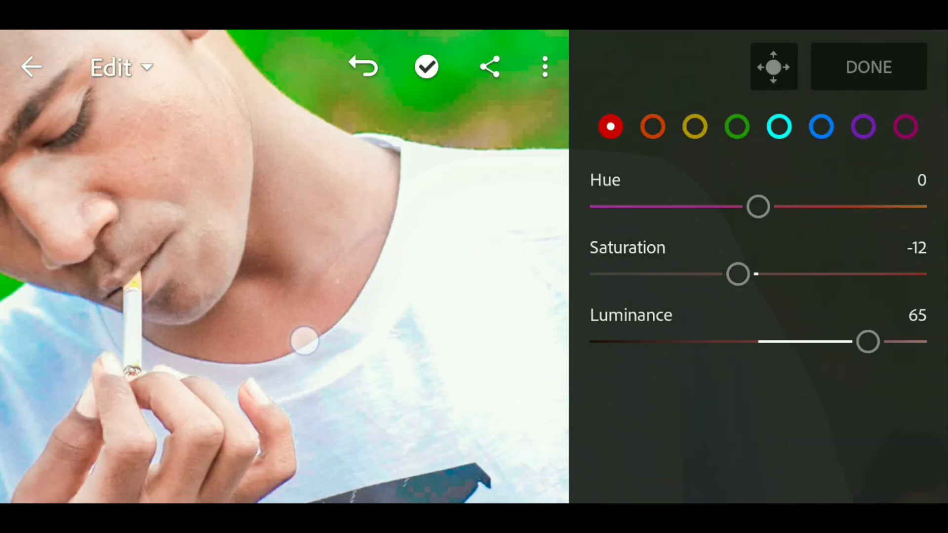
scroll(316, 326, up, 3)
scroll(304, 331, down, 1)
scroll(304, 326, down, 2)
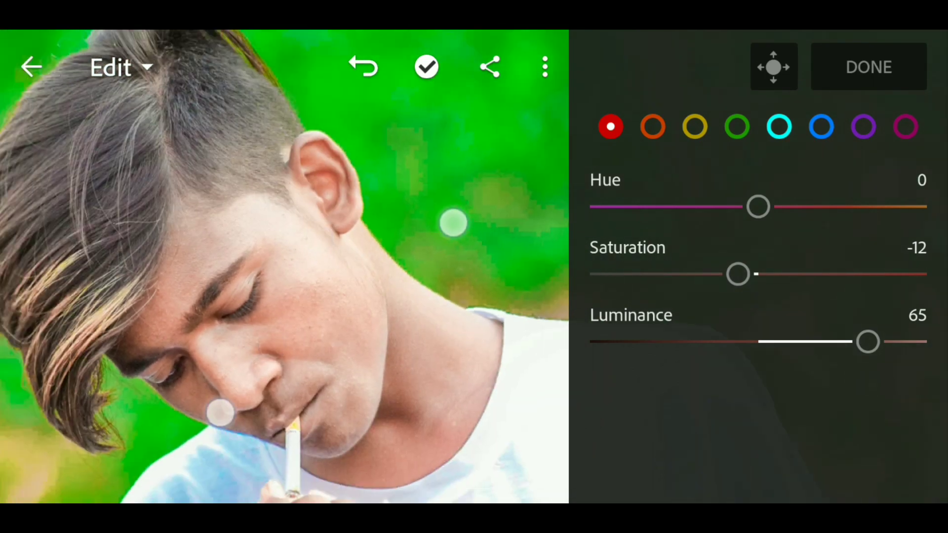
scroll(308, 316, down, 2)
scroll(313, 303, down, 2)
scroll(314, 304, down, 2)
scroll(315, 307, down, 1)
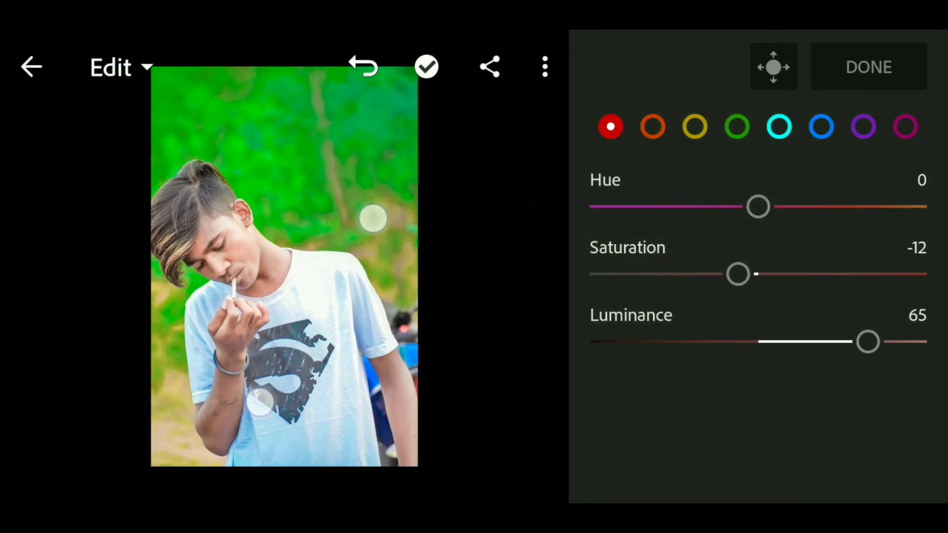
click(869, 67)
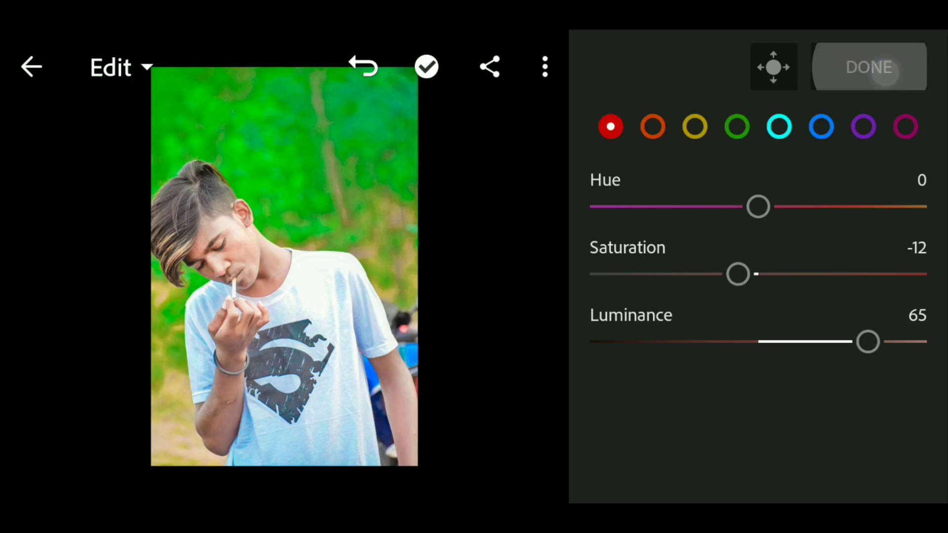
drag(918, 335, 922, 164)
- In Effects, set Vignette -37, Clarity 6 and Texture 8
click(918, 314)
drag(814, 278, 818, 226)
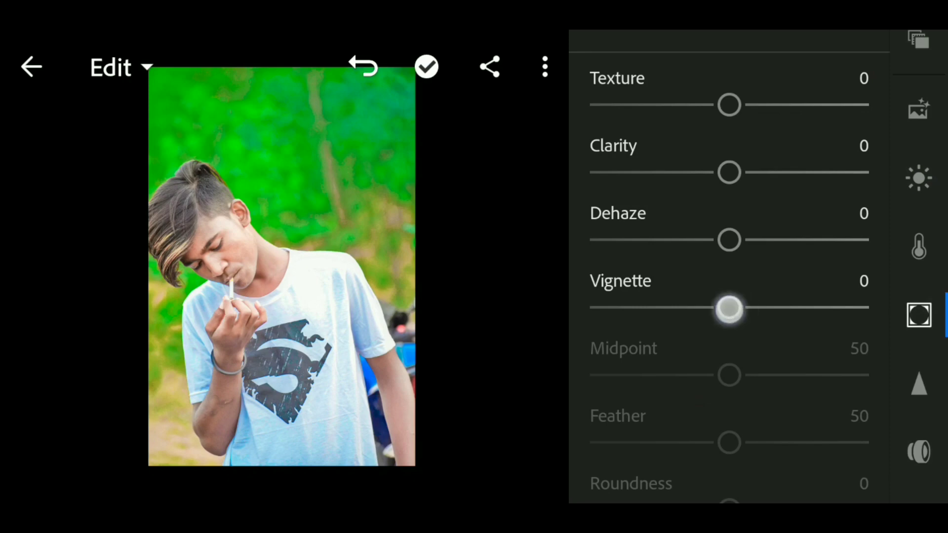
drag(728, 308, 701, 308)
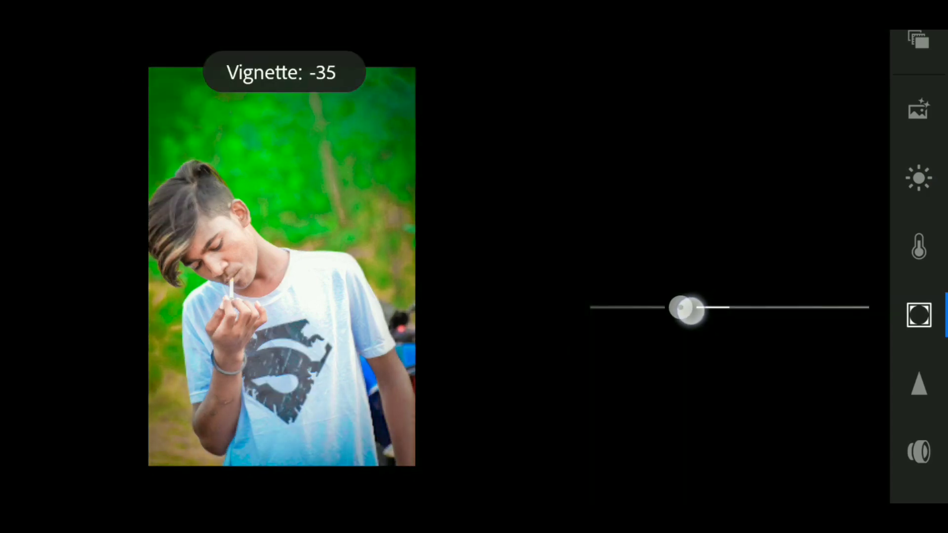
drag(683, 309, 679, 308)
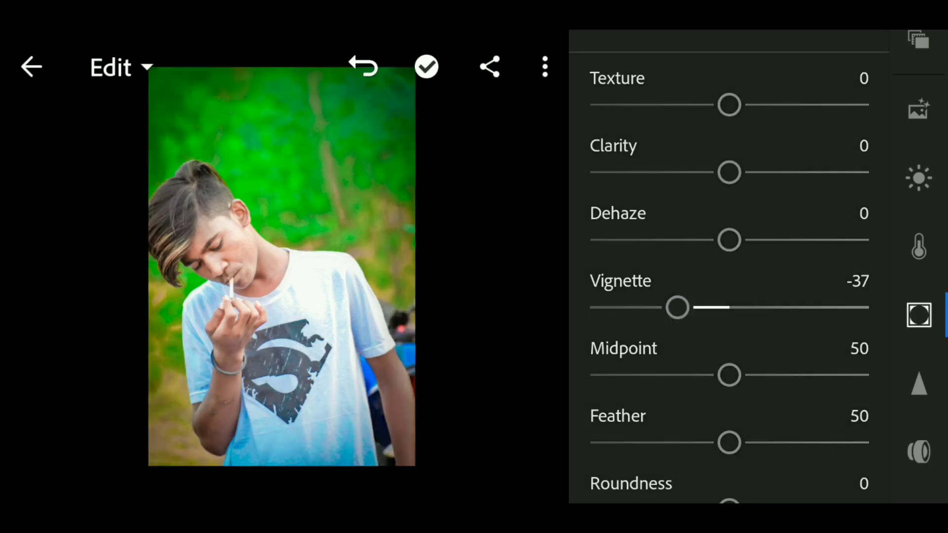
drag(791, 160, 811, 168)
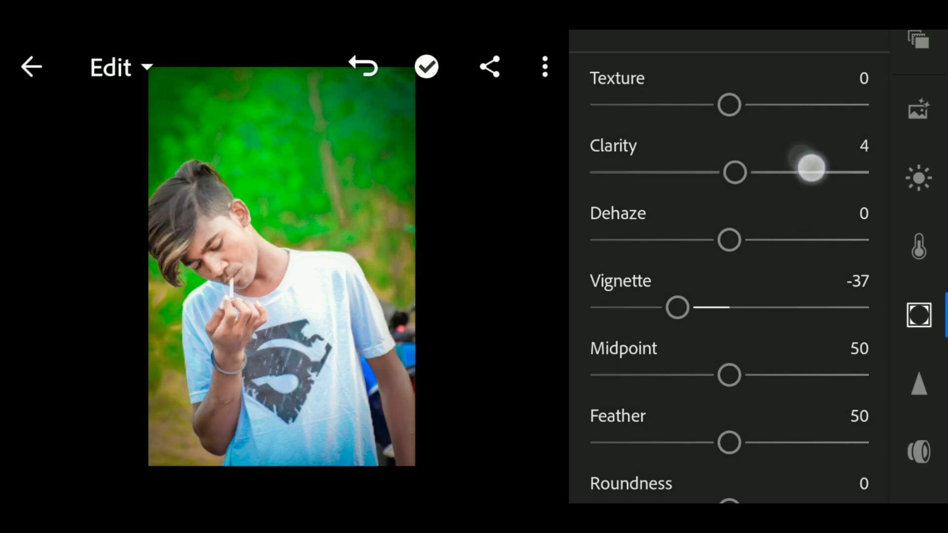
drag(785, 104, 791, 105)
- In Detail, set Sharpening 51, Noise Reduction 22 and Color Noise Reduction 37
click(919, 382)
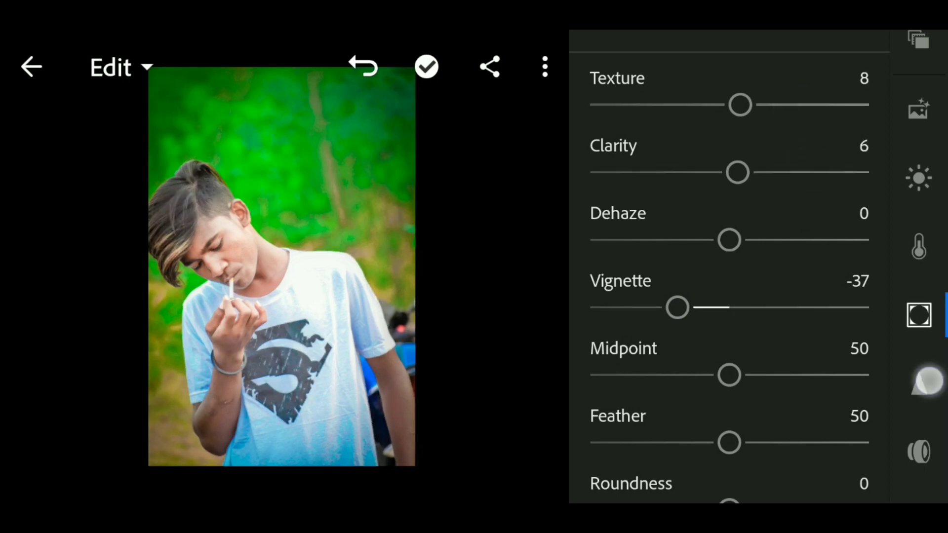
drag(607, 87, 719, 120)
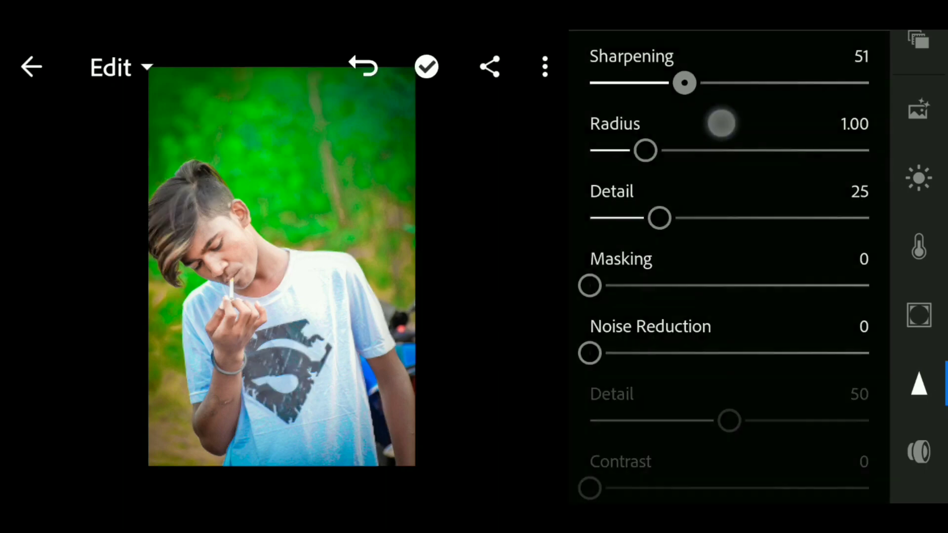
drag(793, 272, 793, 205)
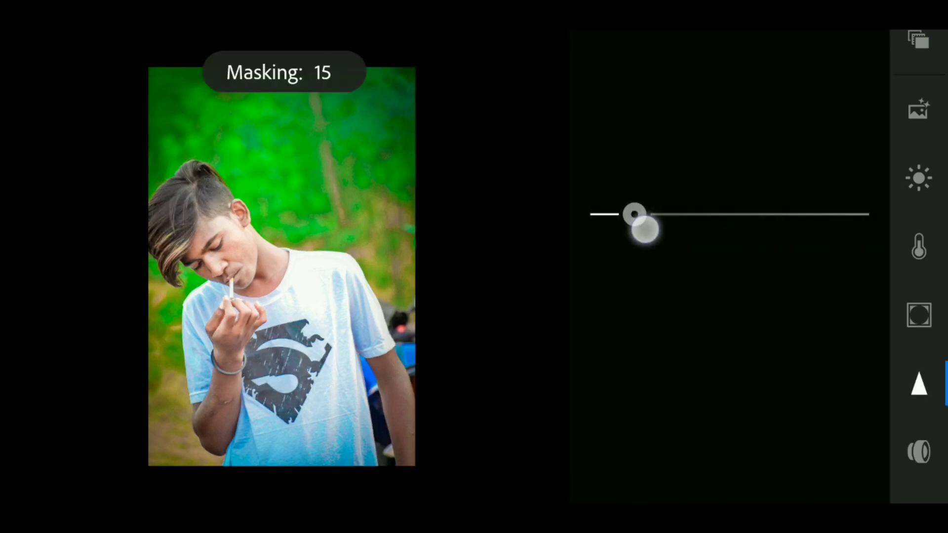
drag(592, 223, 654, 225)
drag(784, 227, 783, 169)
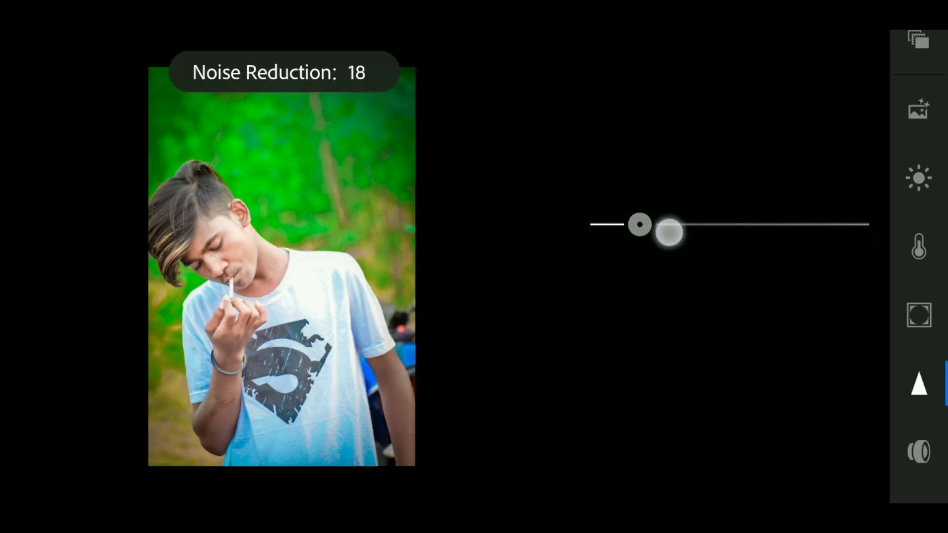
drag(606, 218, 677, 233)
drag(784, 256, 787, 122)
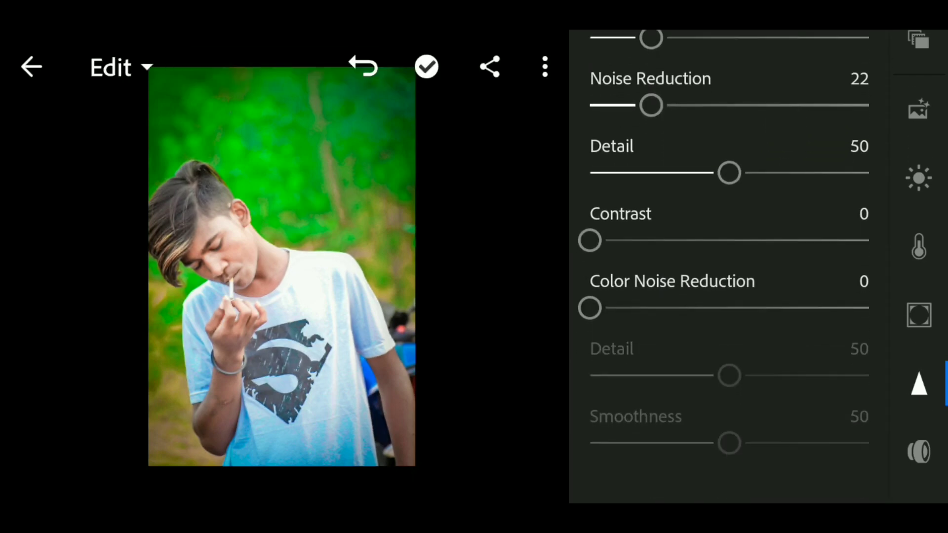
drag(589, 308, 692, 308)
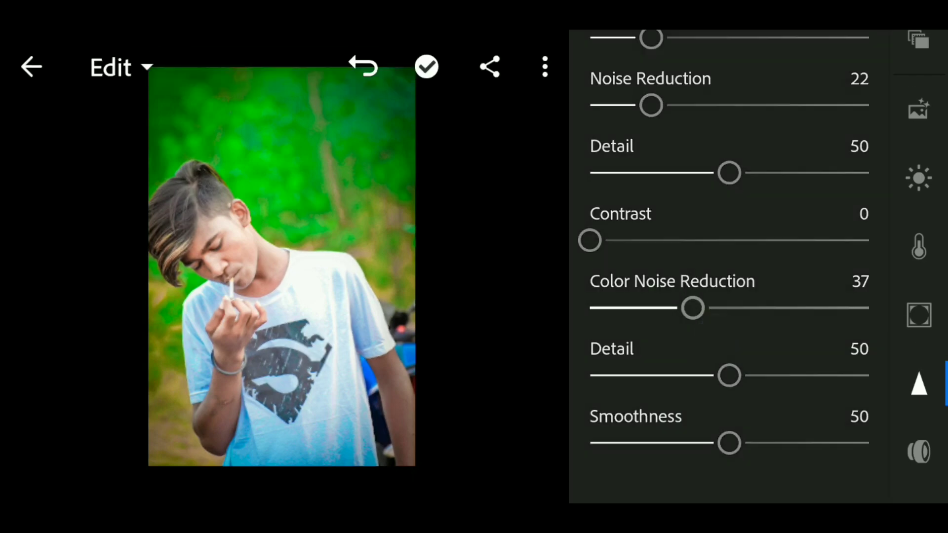
click(919, 384)
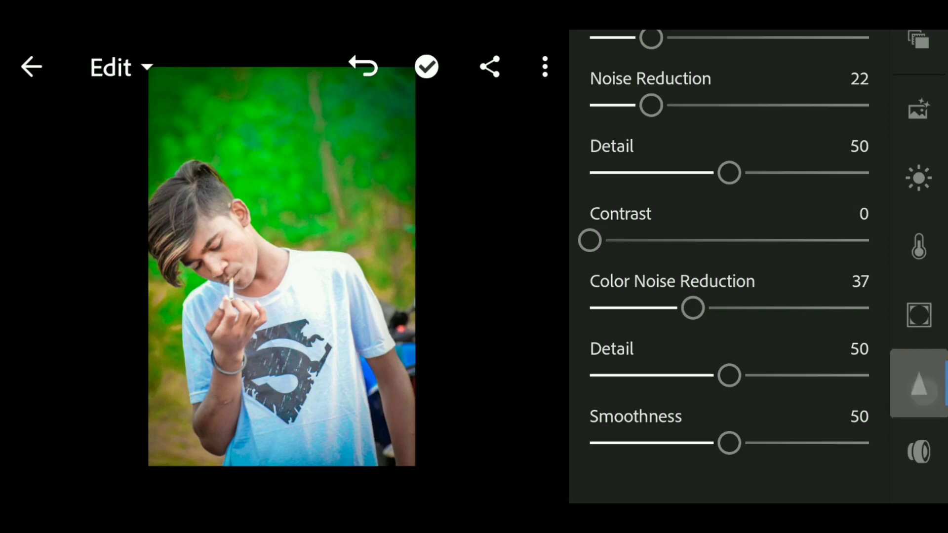
- Export the portrait via Lightroom's Share to... and expand the app list for SketchBook
scroll(368, 249, up, 5)
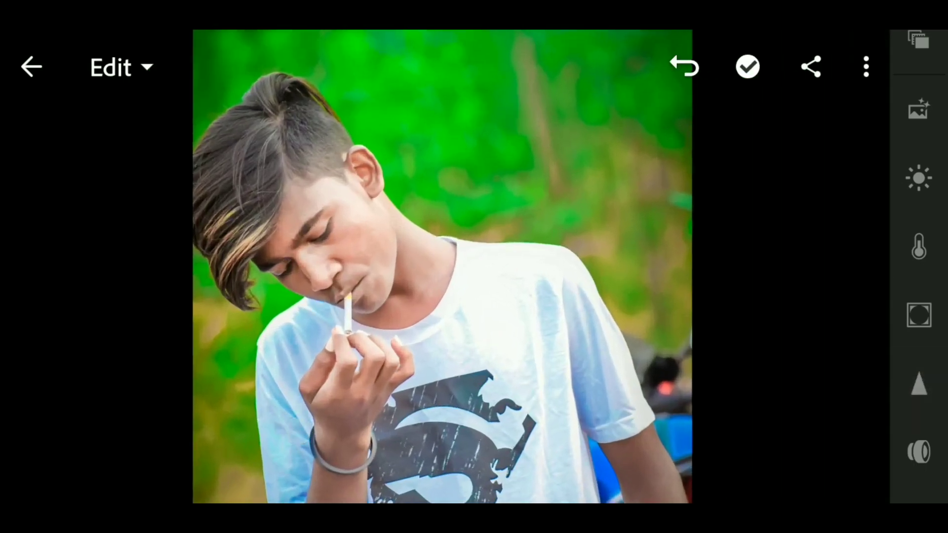
scroll(334, 268, down, 3)
scroll(333, 268, down, 2)
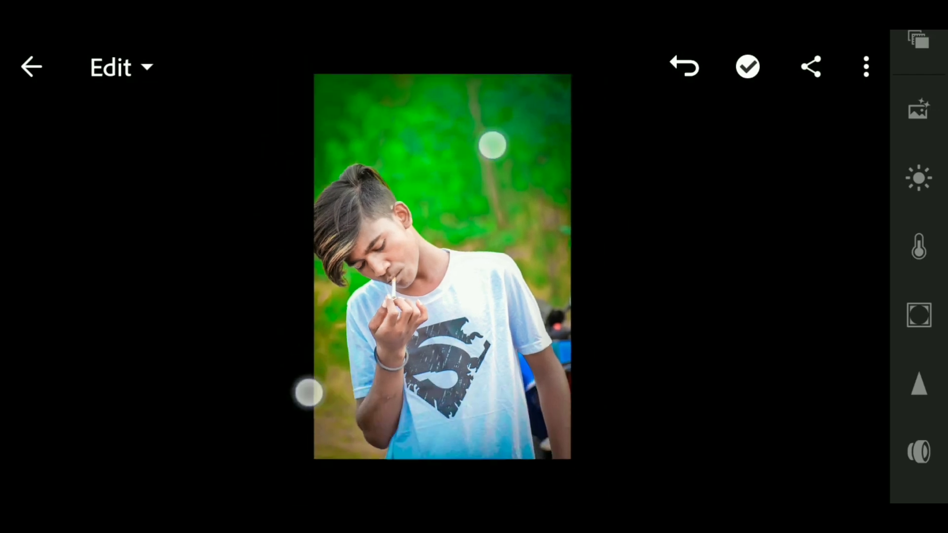
click(811, 67)
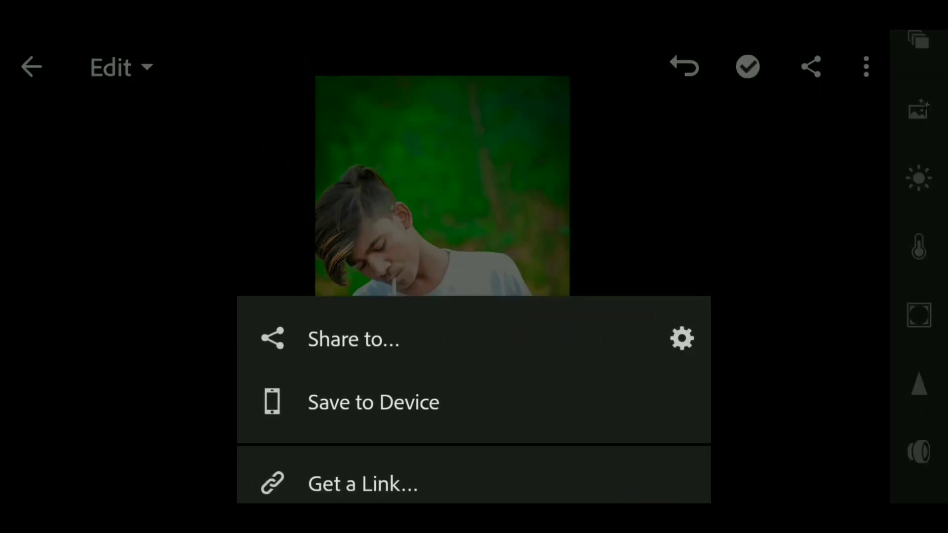
click(345, 337)
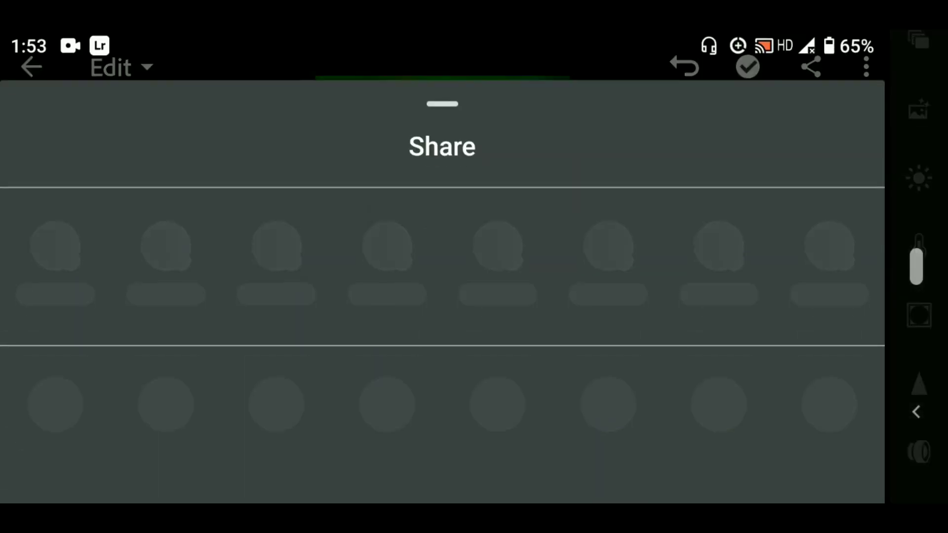
drag(533, 292, 628, 212)
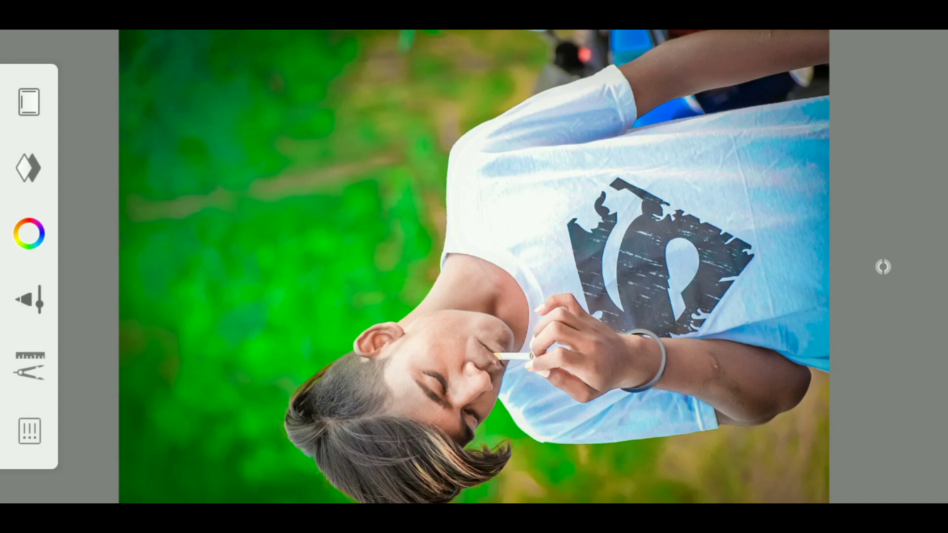
- Add a new blank layer above the photo with Soft Light blend mode
click(28, 168)
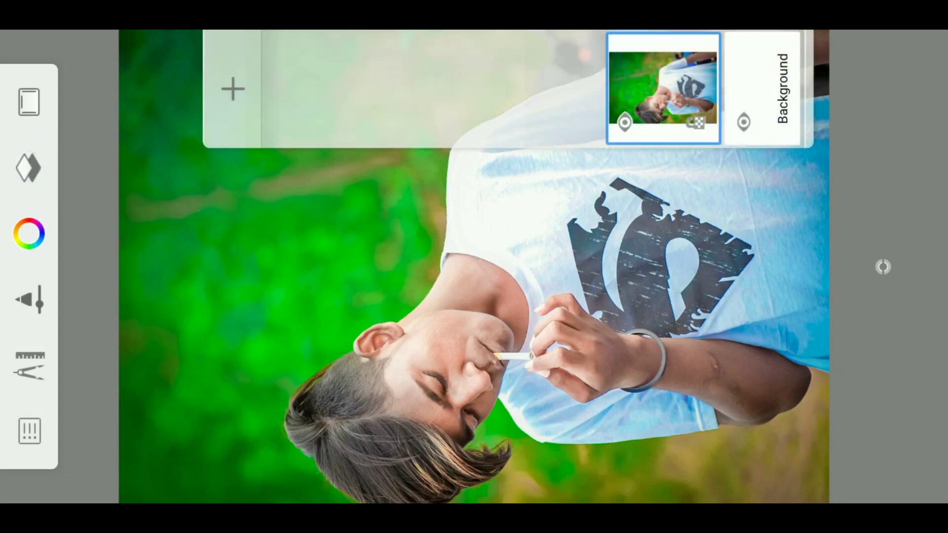
click(232, 89)
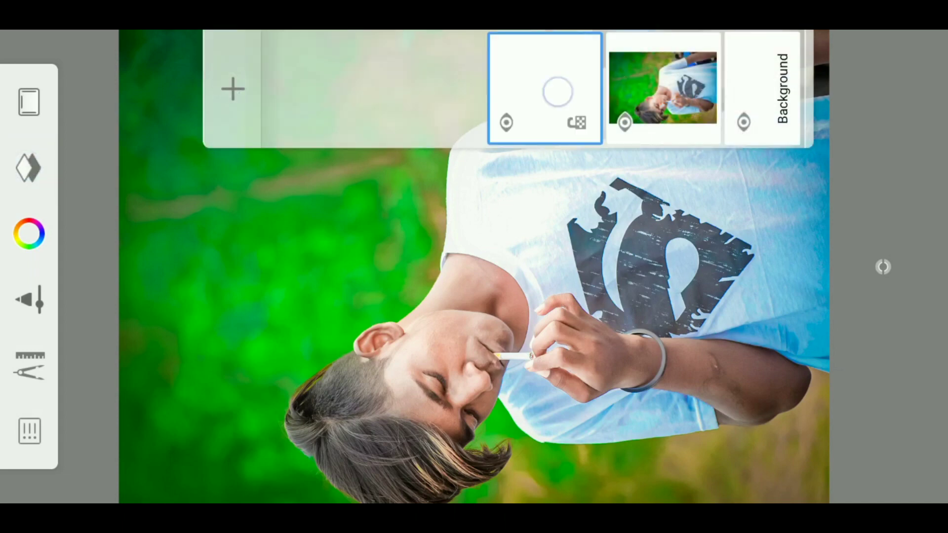
click(557, 92)
click(509, 195)
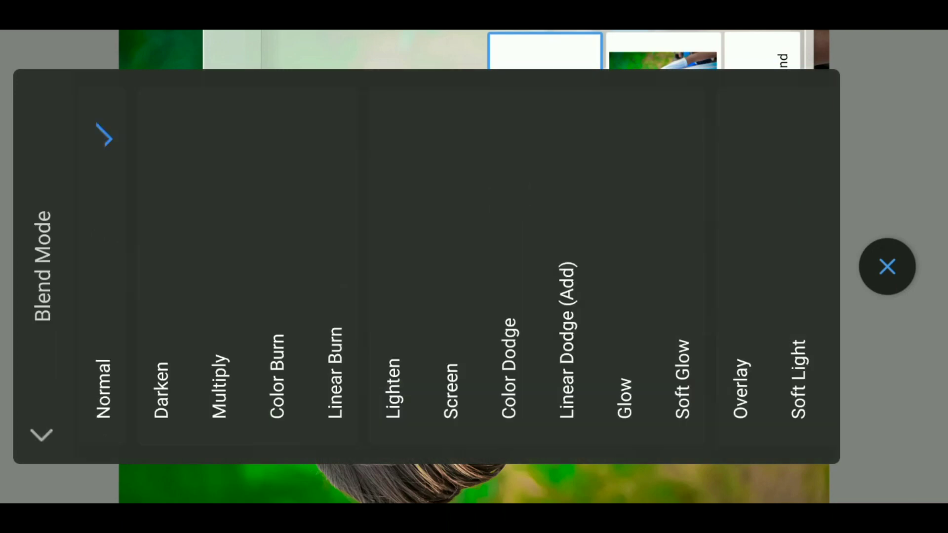
mouse_move(494, 208)
mouse_down()
mouse_move(392, 203)
mouse_move(295, 175)
mouse_up()
drag(567, 301, 573, 273)
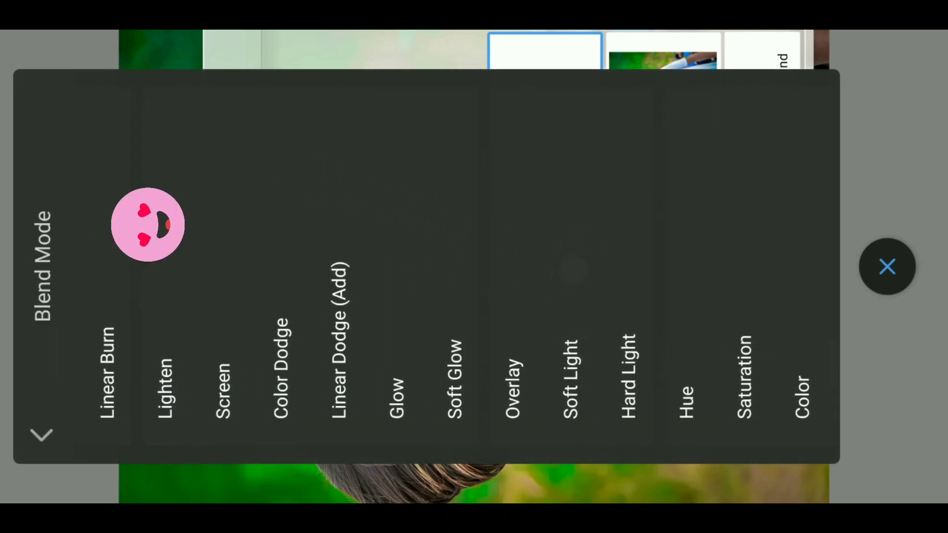
click(886, 267)
- Choose the Legacy Paintbrush and set its size to 13.4 at 100% opacity
click(29, 298)
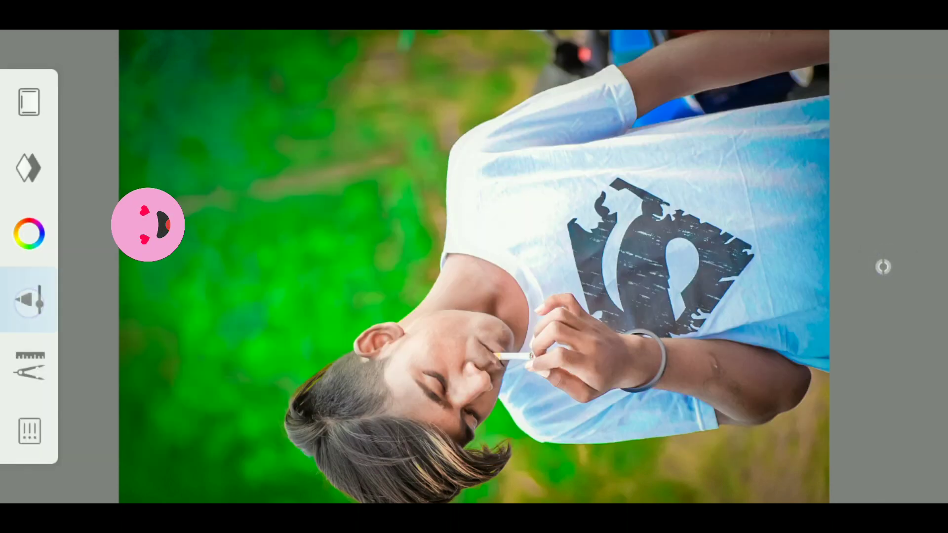
drag(401, 277, 635, 276)
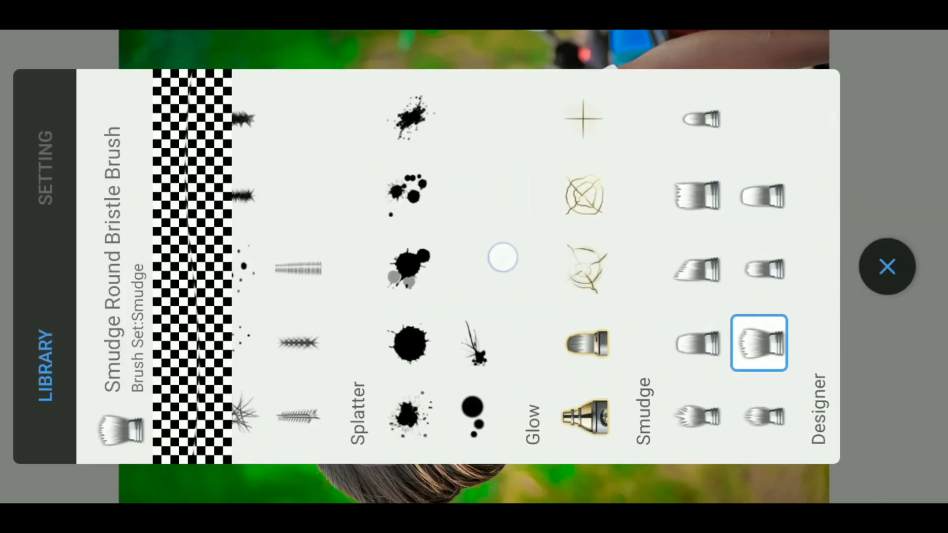
drag(461, 268, 670, 224)
click(487, 327)
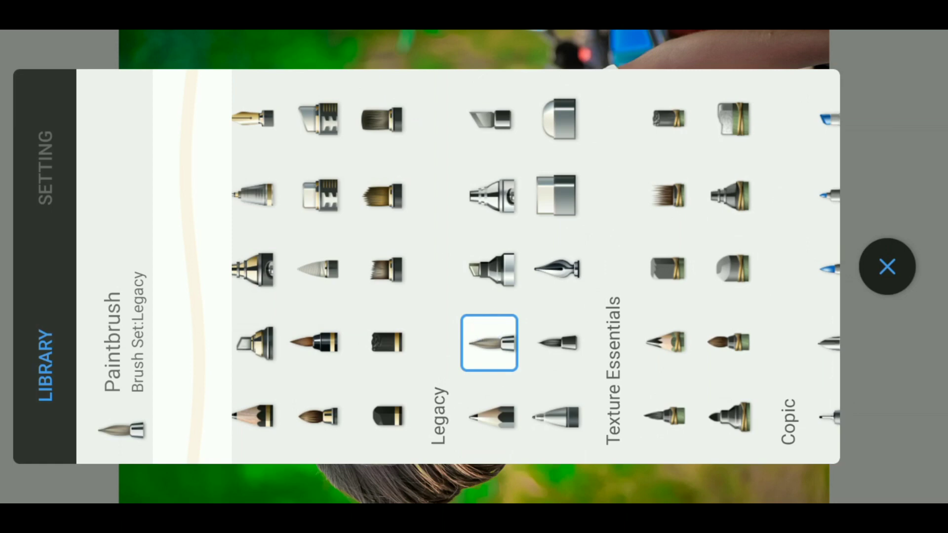
click(45, 168)
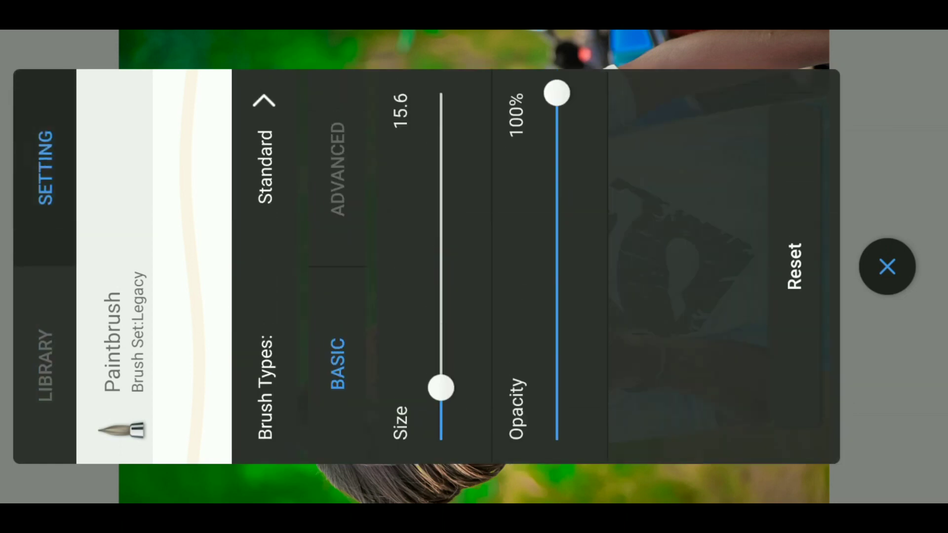
click(443, 349)
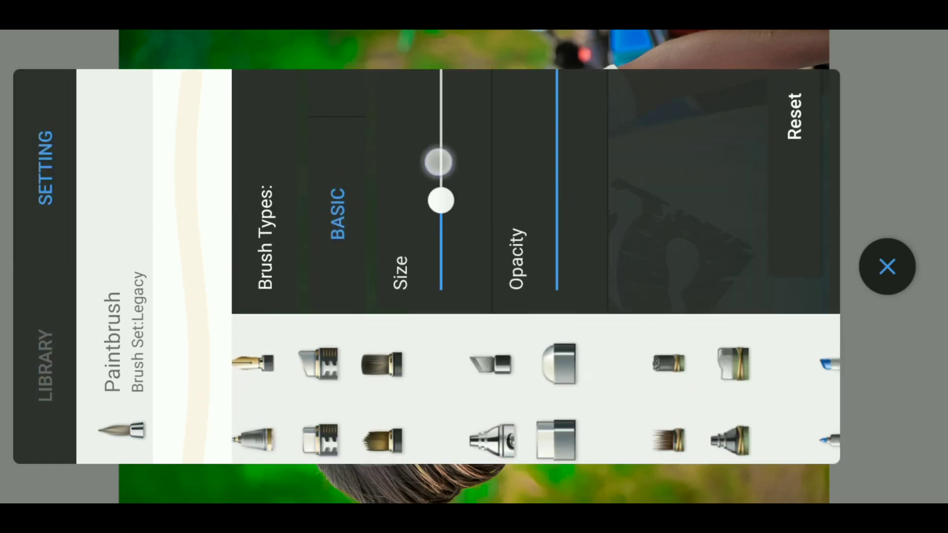
drag(459, 345, 486, 388)
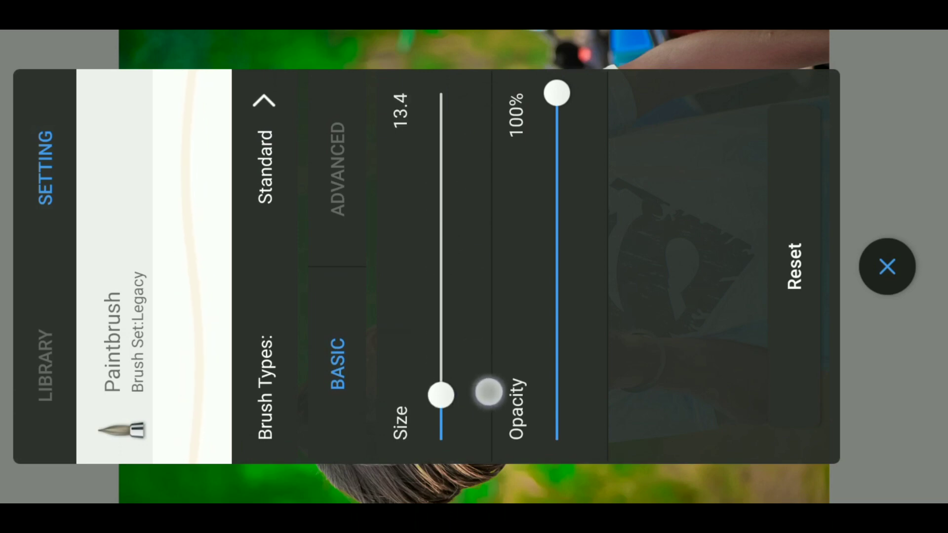
drag(486, 404, 493, 365)
click(878, 265)
- Choose the pale Copic R0000 colour
click(19, 223)
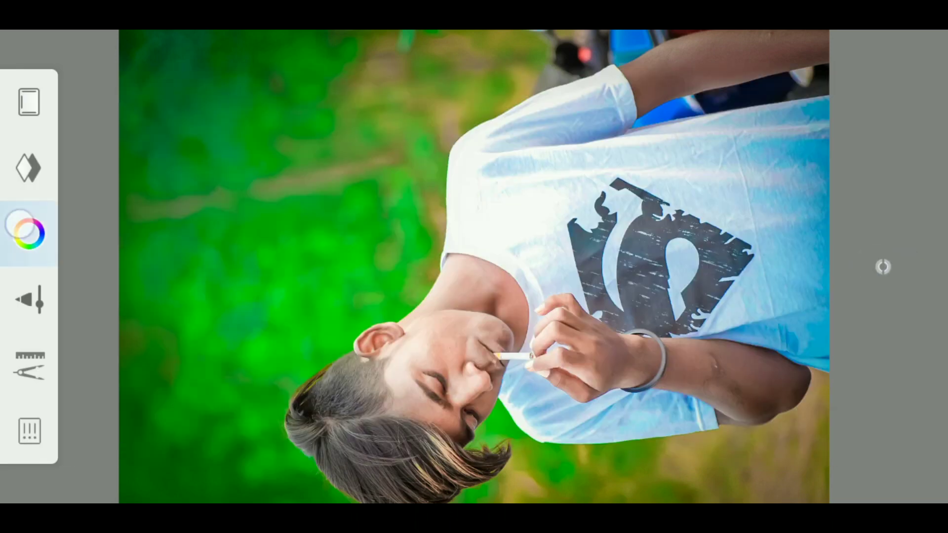
click(30, 233)
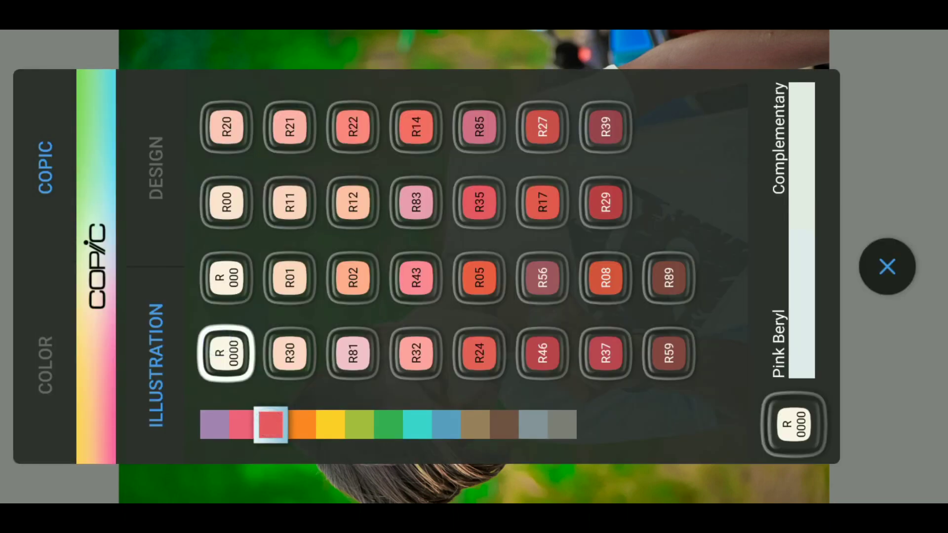
click(887, 267)
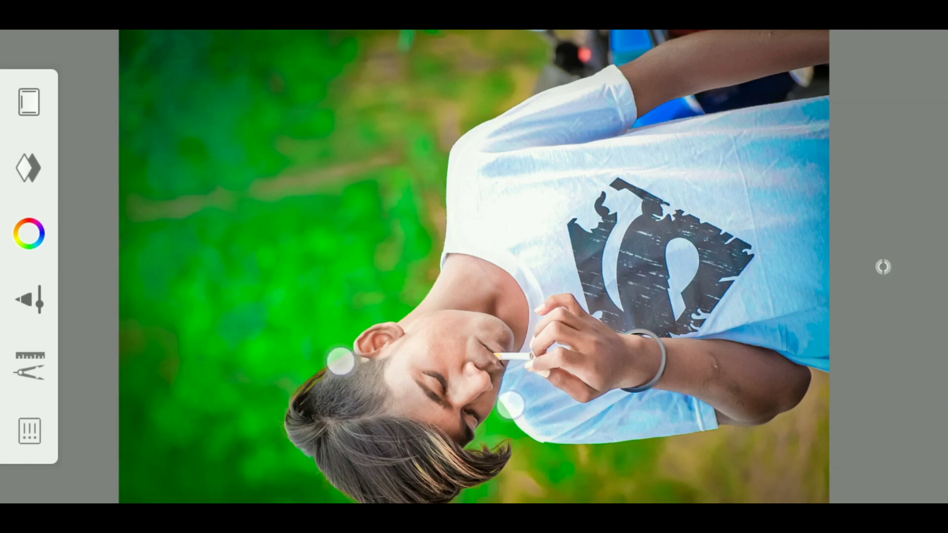
- Paint R0000 strokes over the cheek, neck, arm and hand, then show the layer list
scroll(425, 382, up, 10)
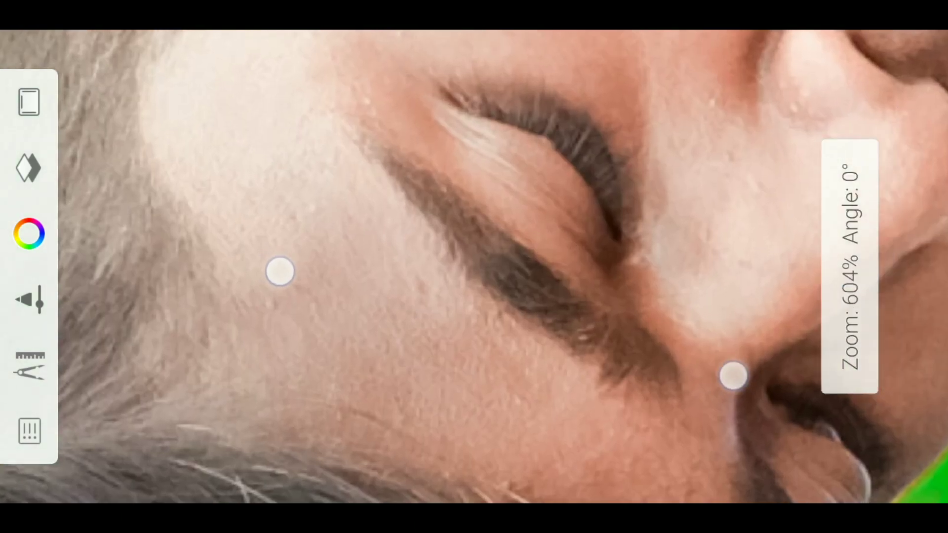
drag(568, 434, 273, 232)
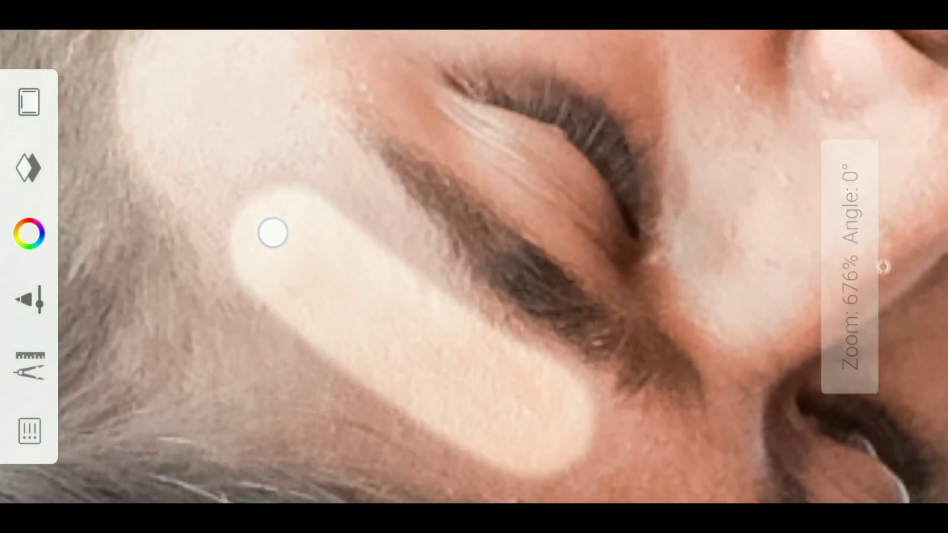
scroll(431, 324, down, 2)
drag(296, 153, 336, 313)
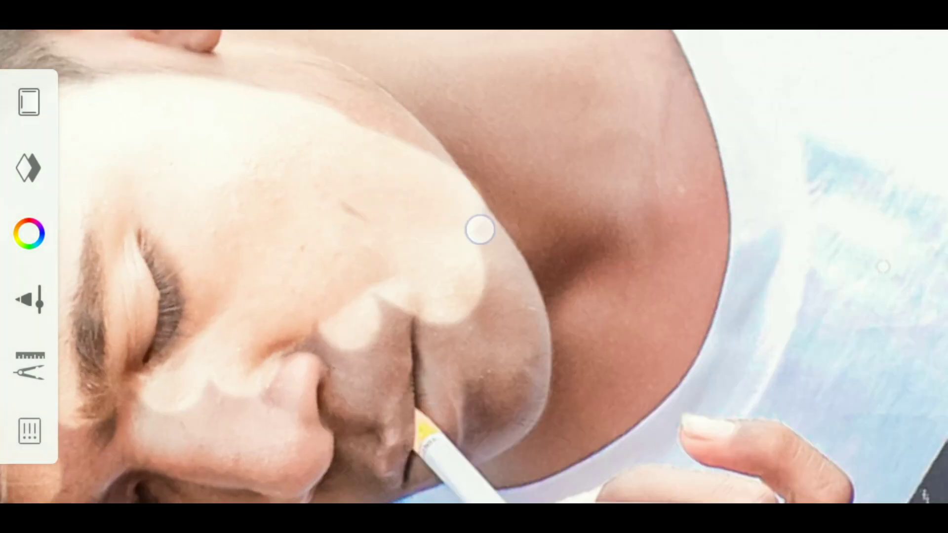
mouse_move(445, 237)
mouse_down()
mouse_move(361, 274)
mouse_move(294, 228)
mouse_move(533, 262)
mouse_move(421, 201)
mouse_move(217, 173)
mouse_move(327, 251)
mouse_move(298, 237)
mouse_move(584, 387)
mouse_move(695, 294)
mouse_up()
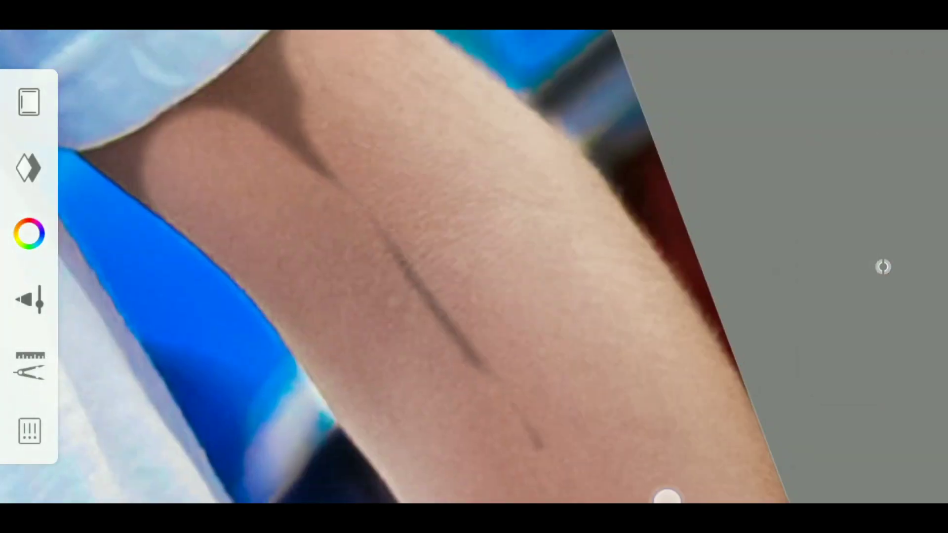
mouse_move(486, 385)
mouse_down()
mouse_move(353, 371)
mouse_move(368, 193)
mouse_move(605, 391)
mouse_move(415, 345)
mouse_move(393, 162)
mouse_move(660, 252)
mouse_move(550, 341)
mouse_move(508, 397)
mouse_move(445, 163)
mouse_move(342, 179)
mouse_move(531, 375)
mouse_move(510, 286)
mouse_move(421, 225)
mouse_up()
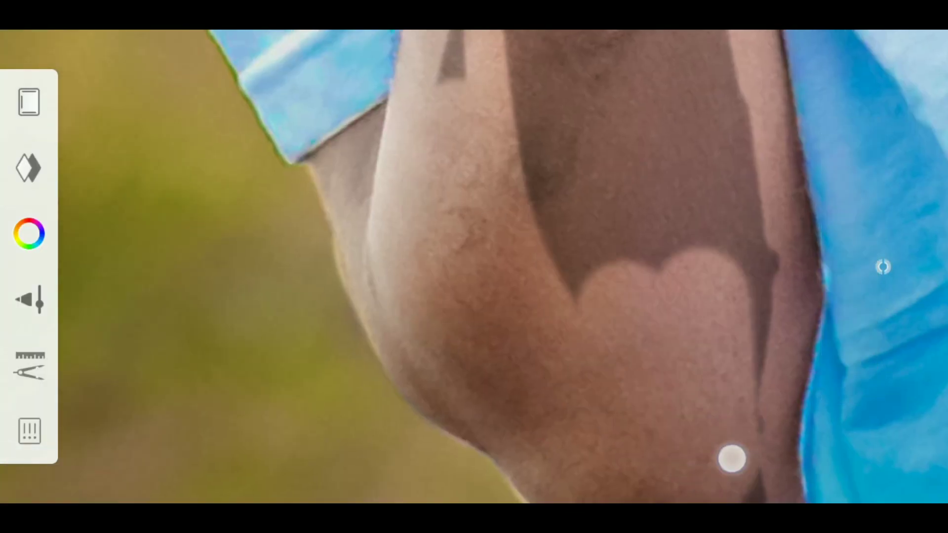
mouse_move(730, 457)
mouse_down()
mouse_move(342, 86)
mouse_move(362, 167)
mouse_move(276, 121)
mouse_move(376, 189)
mouse_move(273, 148)
mouse_move(327, 217)
mouse_move(323, 206)
mouse_up()
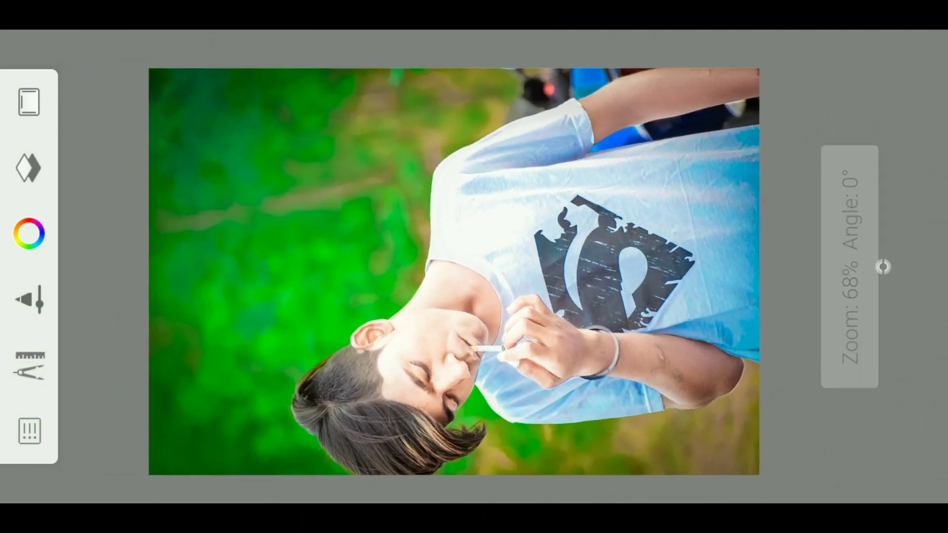
click(28, 168)
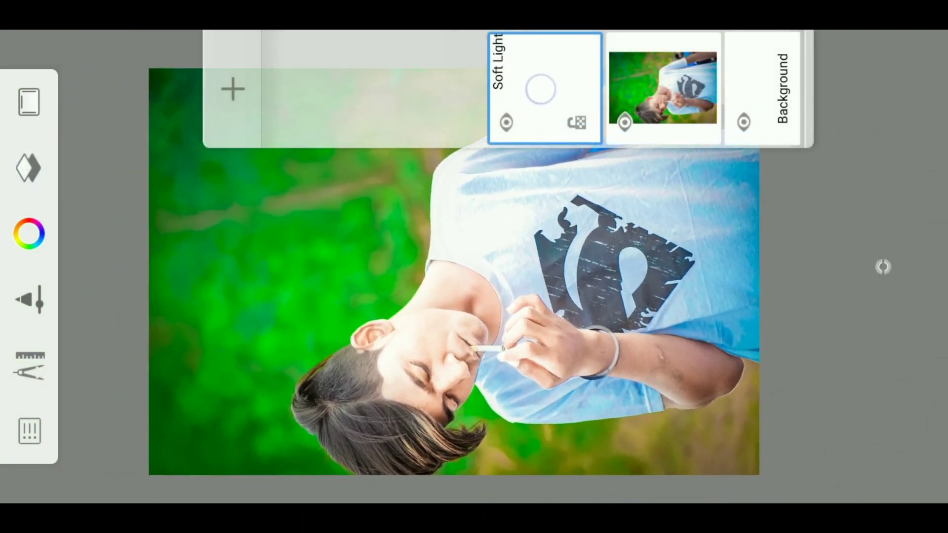
- Lower the Soft Light skin layer's opacity to 31
click(544, 87)
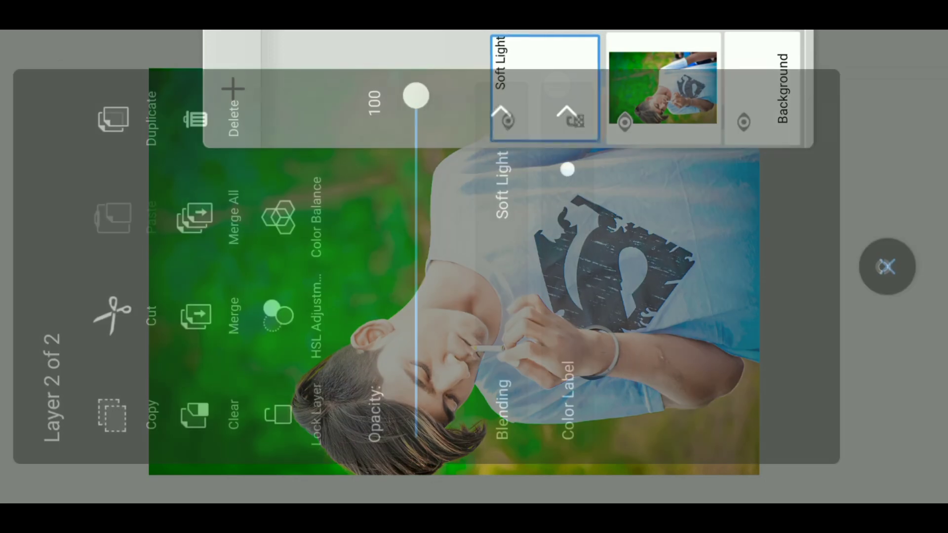
mouse_move(418, 106)
mouse_down()
mouse_move(572, 356)
mouse_move(581, 309)
mouse_move(585, 330)
mouse_up()
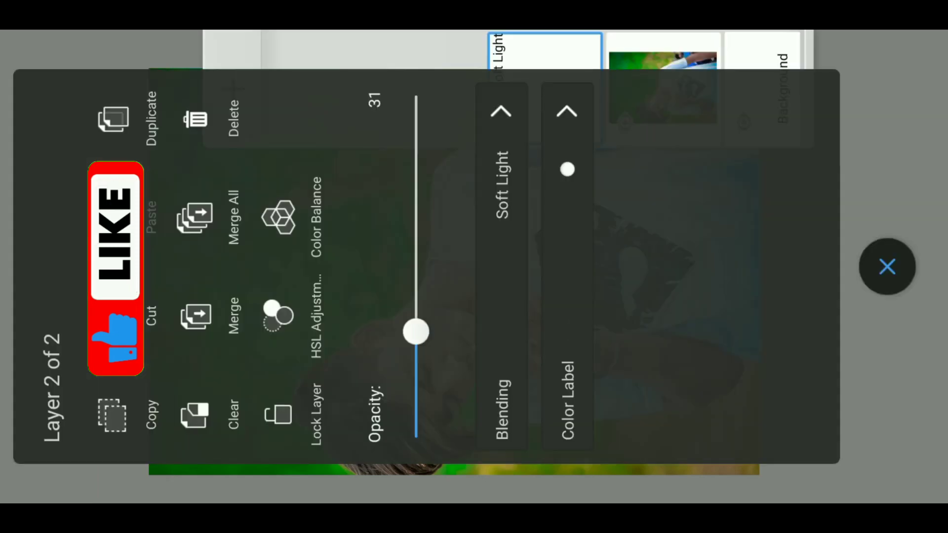
click(886, 266)
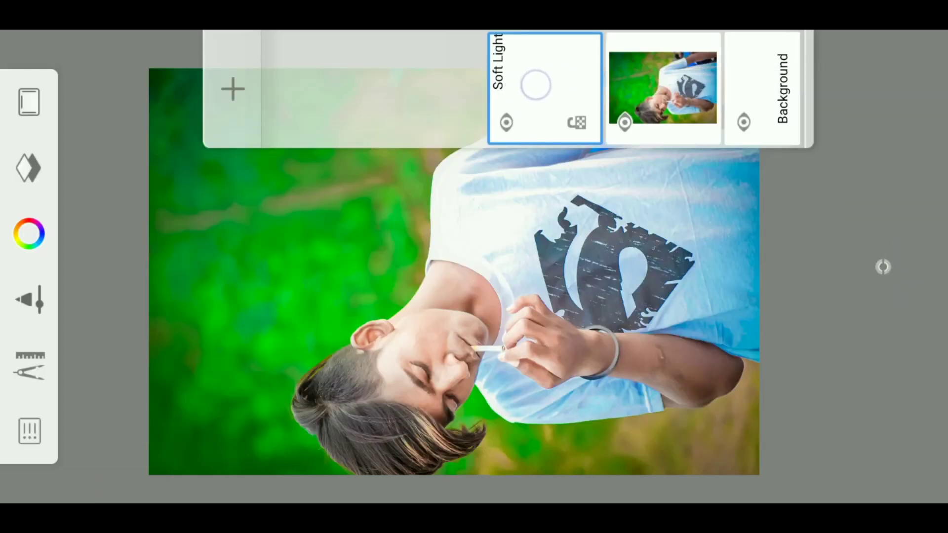
click(535, 84)
click(883, 267)
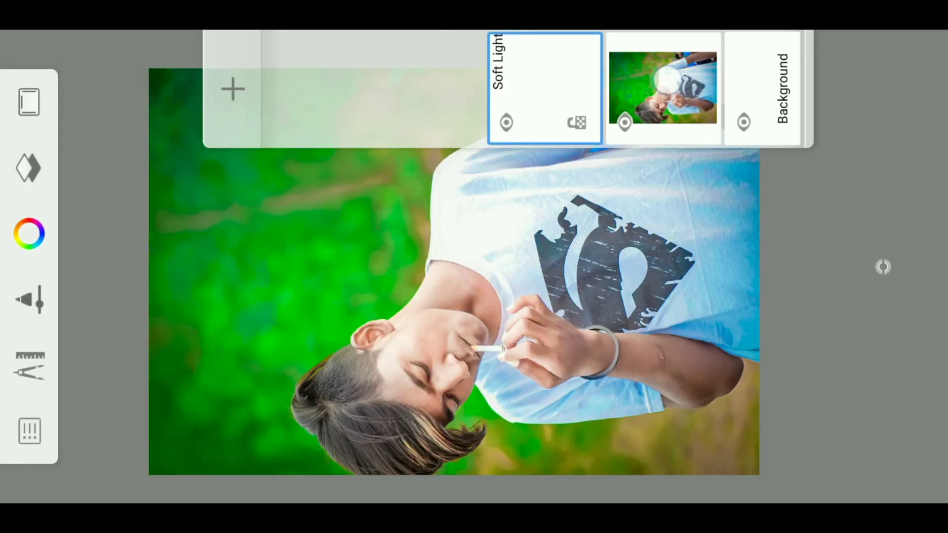
- Make the photo layer the active working layer
click(662, 88)
click(887, 266)
click(662, 88)
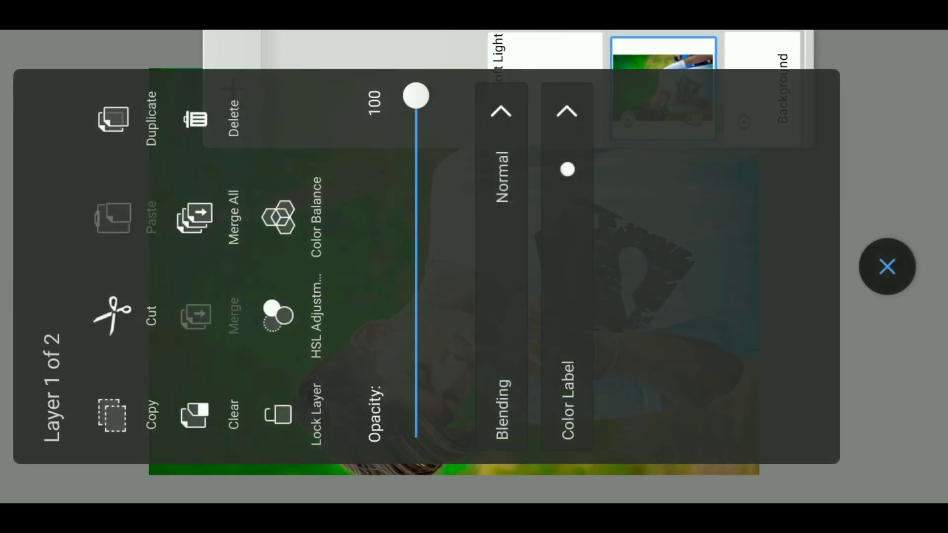
click(877, 152)
click(30, 296)
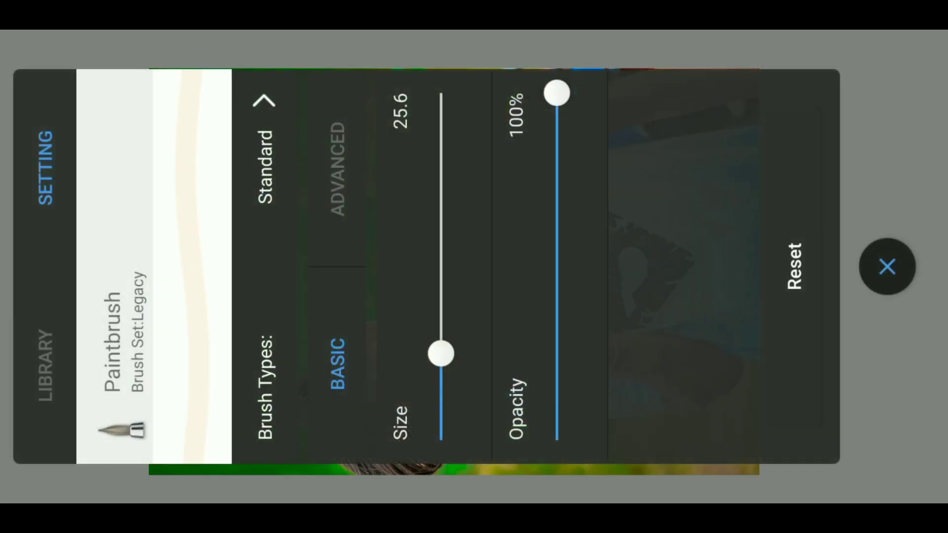
- Choose the Smudge Round Bristle Brush from the brush library
click(34, 351)
drag(634, 253, 311, 191)
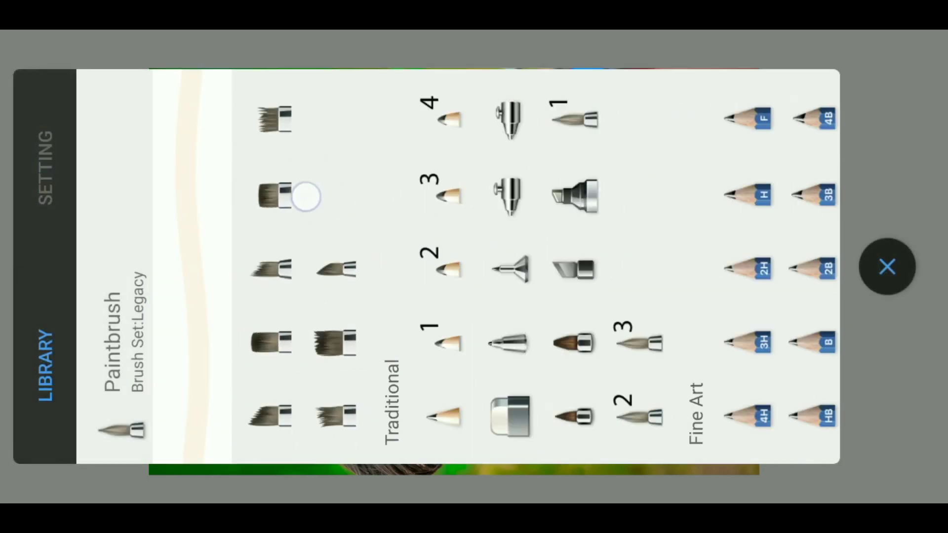
drag(617, 201, 269, 202)
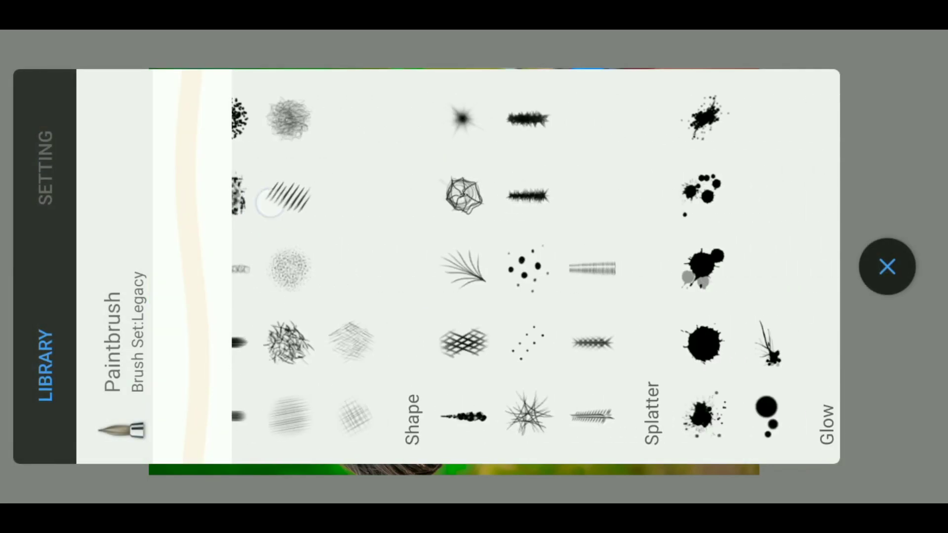
drag(543, 266, 289, 197)
click(499, 338)
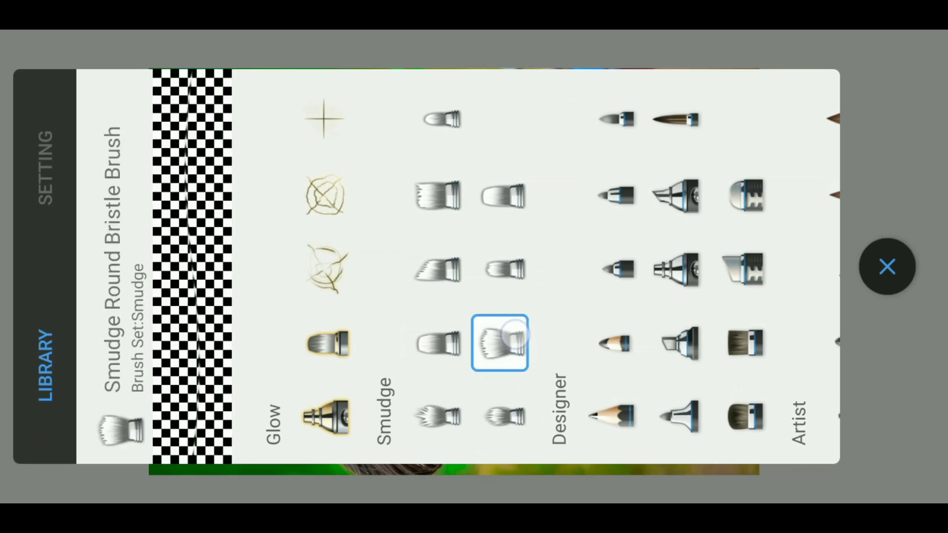
- Set the smudge brush to flow 3%, strength 8% and size 3.5
click(44, 167)
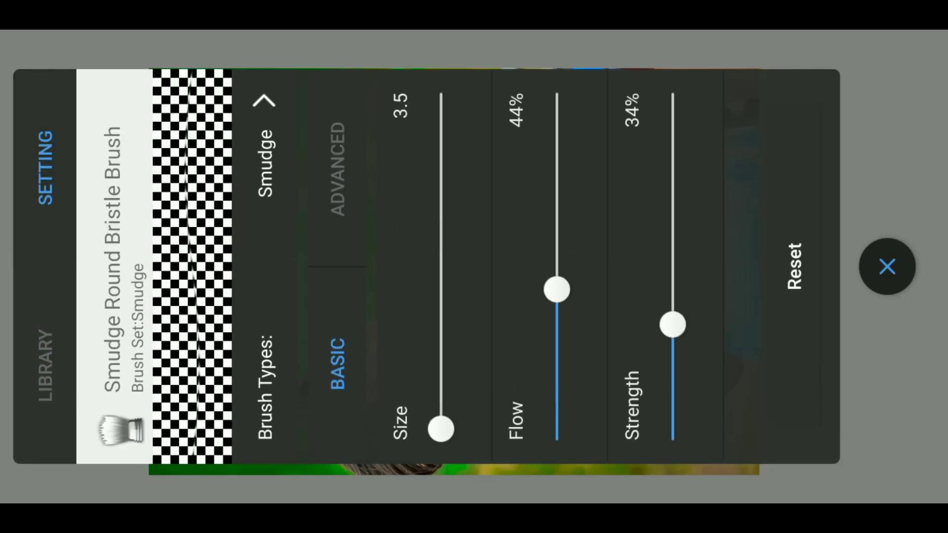
drag(558, 291, 592, 412)
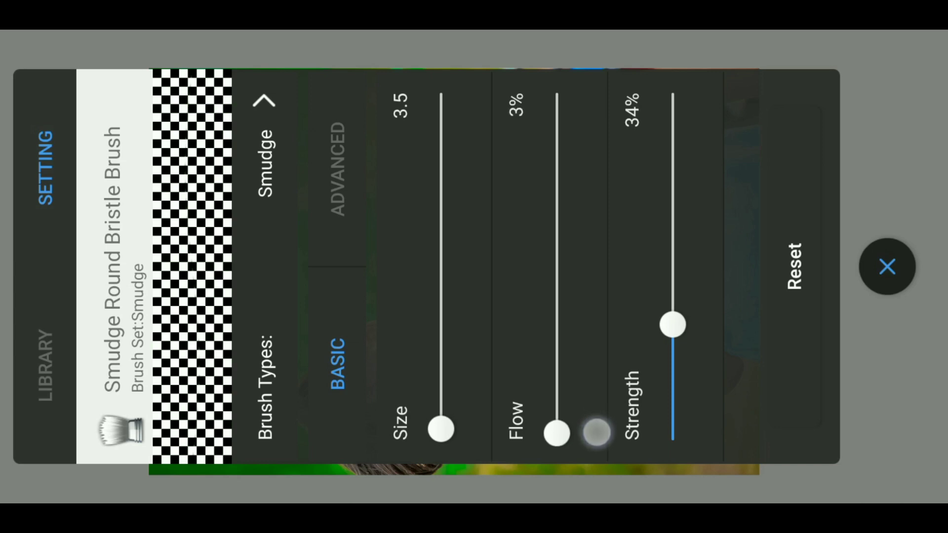
drag(690, 325, 711, 403)
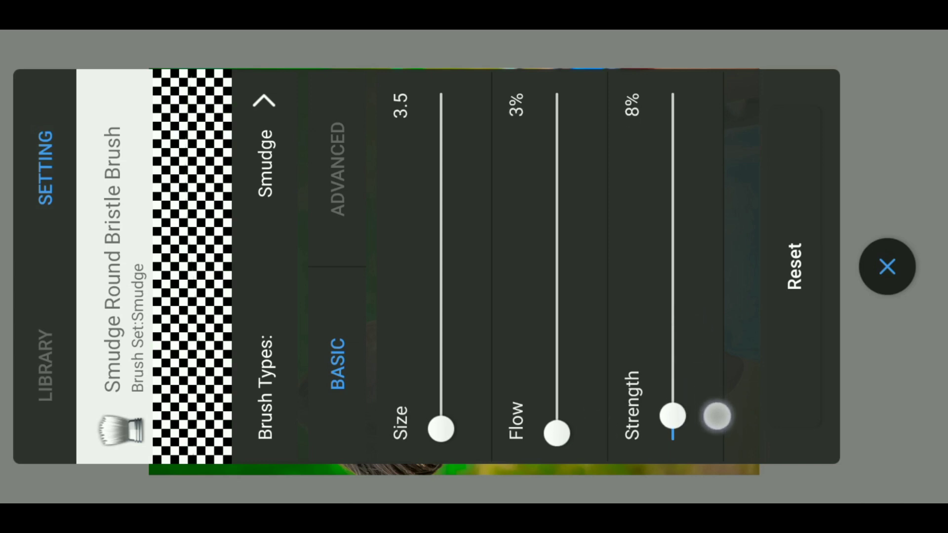
click(444, 361)
click(887, 267)
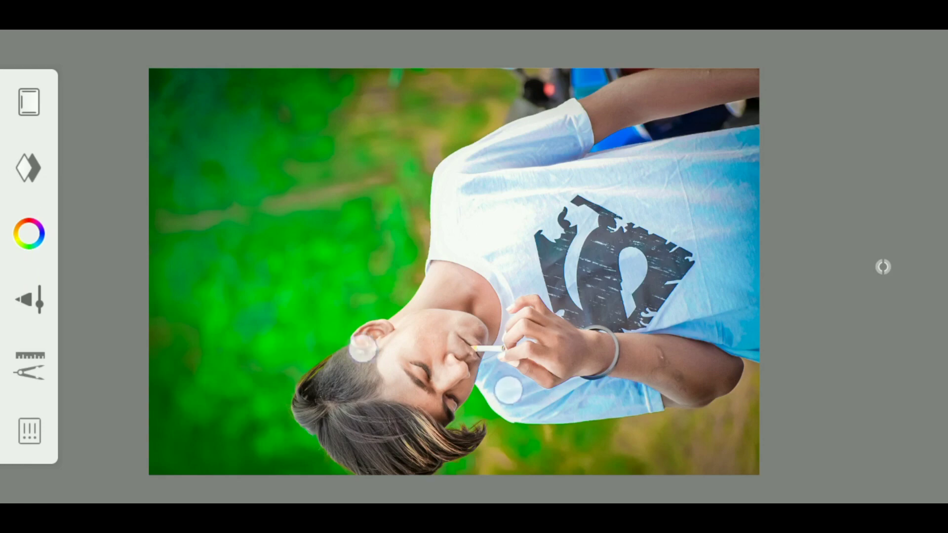
- Smudge the skin smooth across the forehead, brows, nose, ear and neck
scroll(435, 369, up, 3)
scroll(491, 324, up, 3)
scroll(494, 306, up, 5)
scroll(516, 293, up, 2)
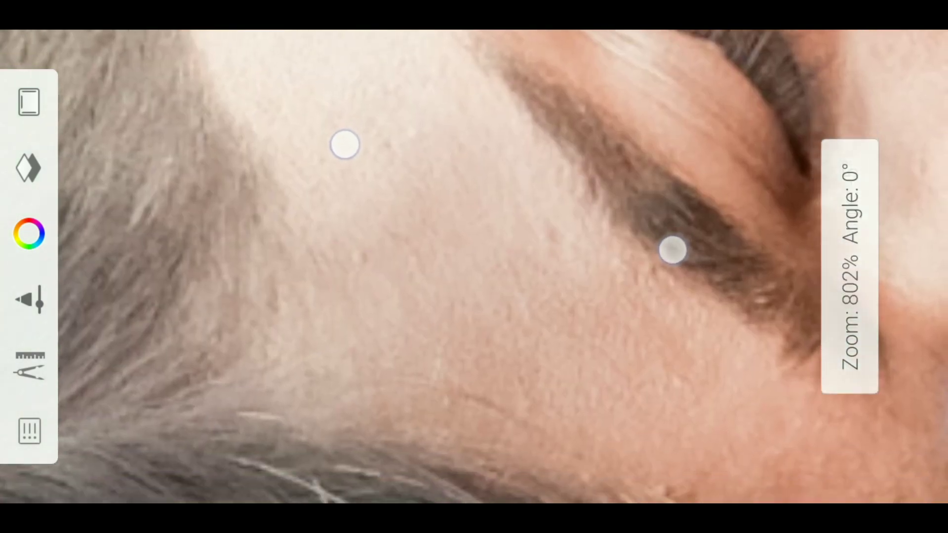
scroll(508, 197, up, 1)
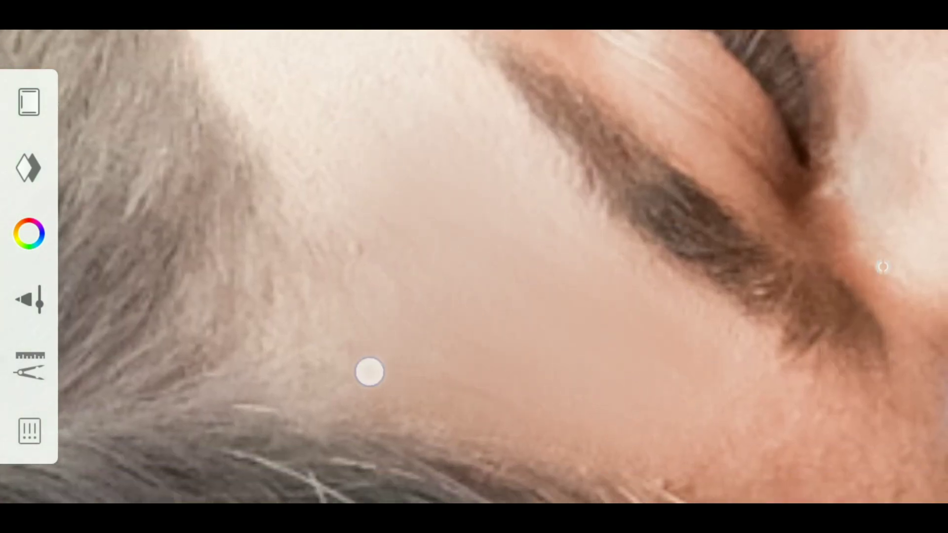
mouse_move(348, 227)
mouse_down()
mouse_move(383, 295)
mouse_move(490, 325)
mouse_up()
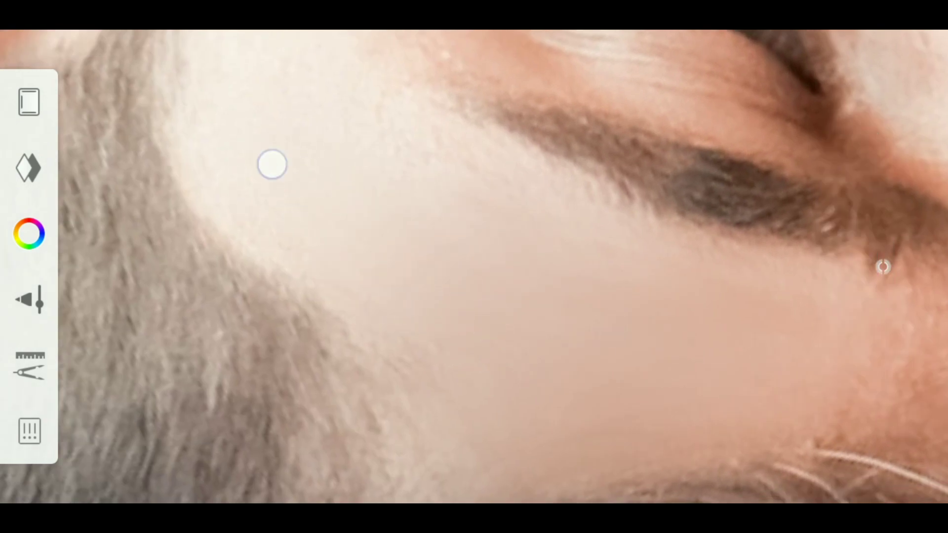
scroll(504, 346, down, 2)
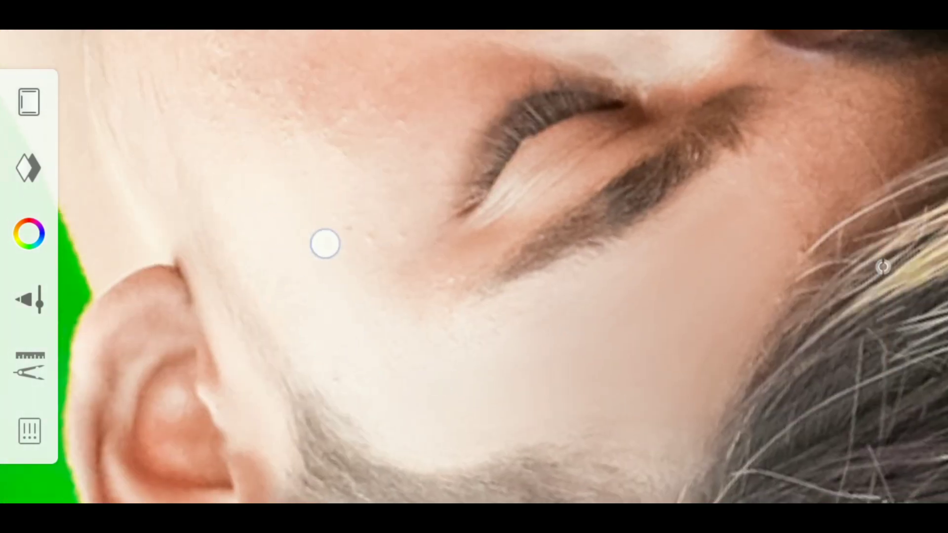
scroll(430, 293, down, 2)
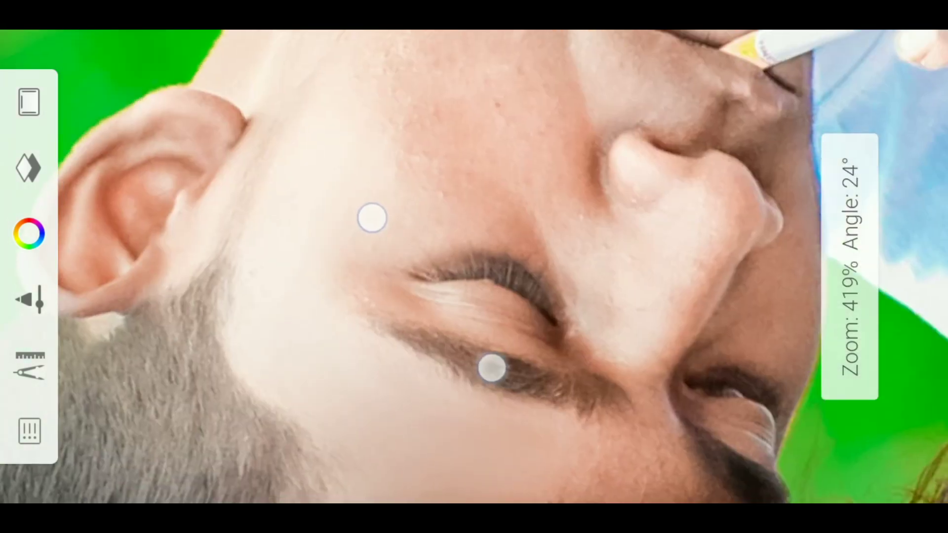
scroll(475, 327, up, 3)
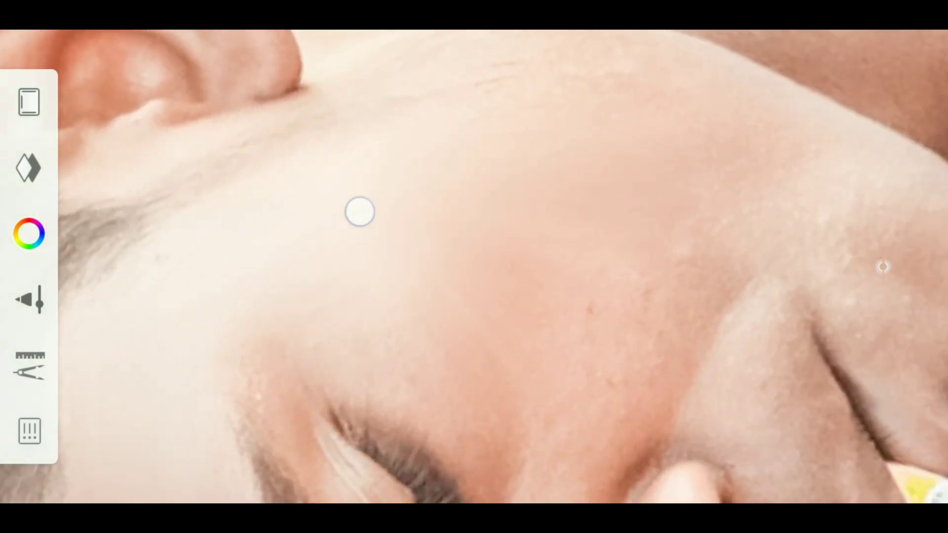
scroll(476, 374, up, 1)
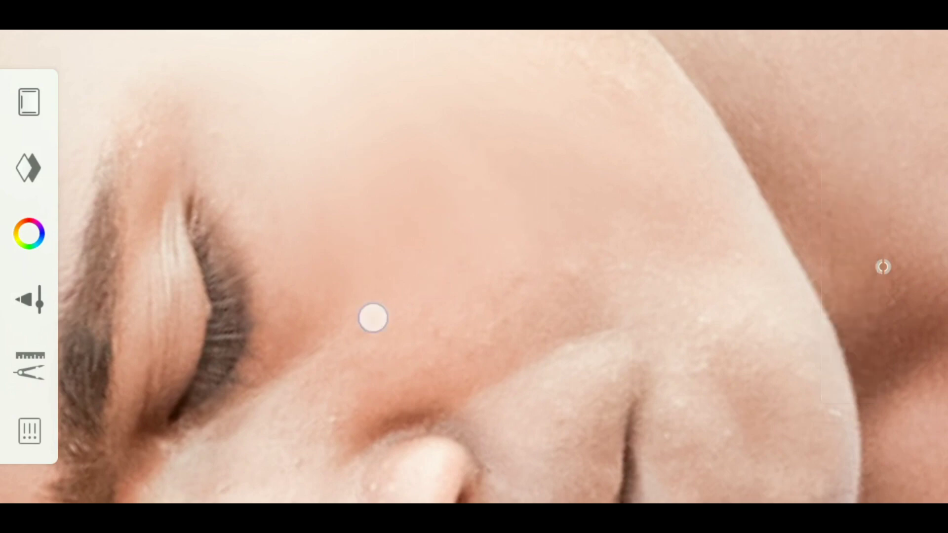
scroll(585, 232, down, 1)
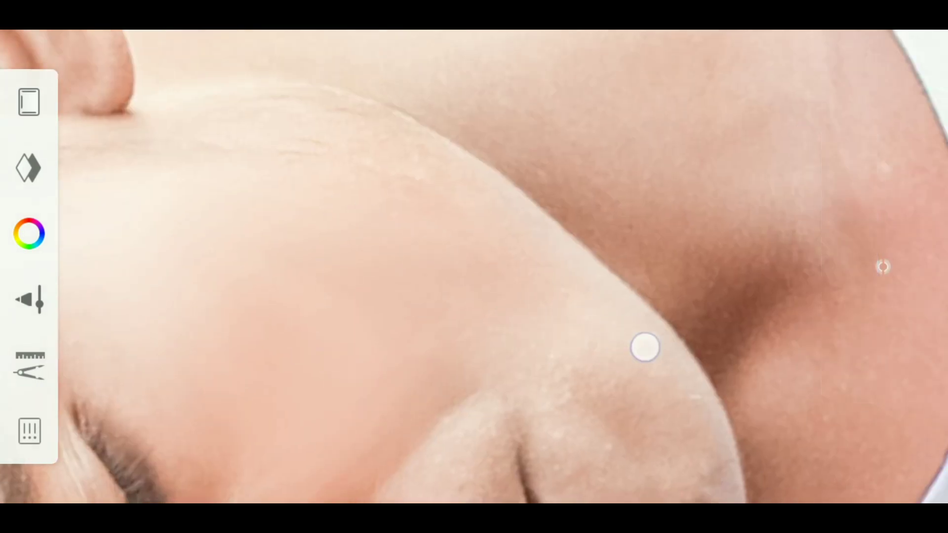
scroll(644, 348, down, 5)
scroll(353, 268, down, 5)
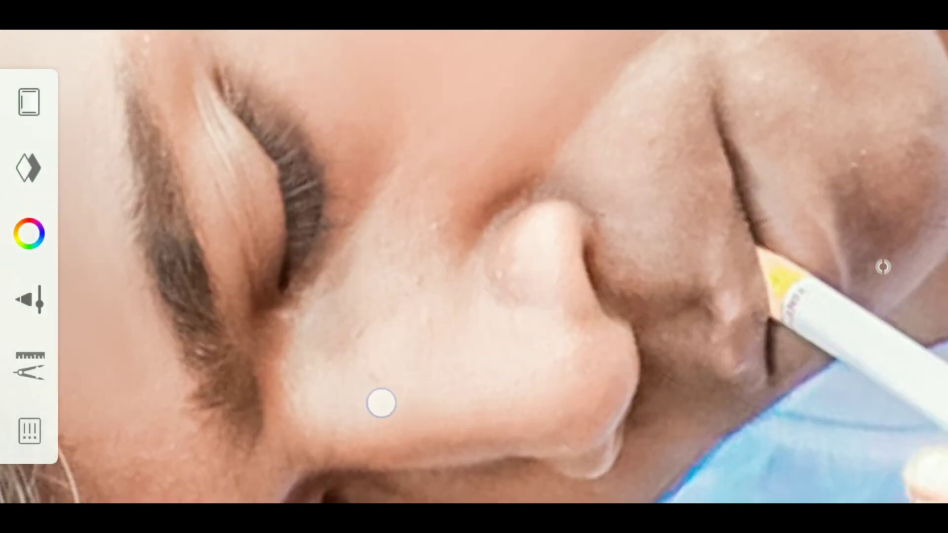
scroll(565, 252, right, 5)
scroll(429, 419, left, 5)
scroll(467, 293, up, 5)
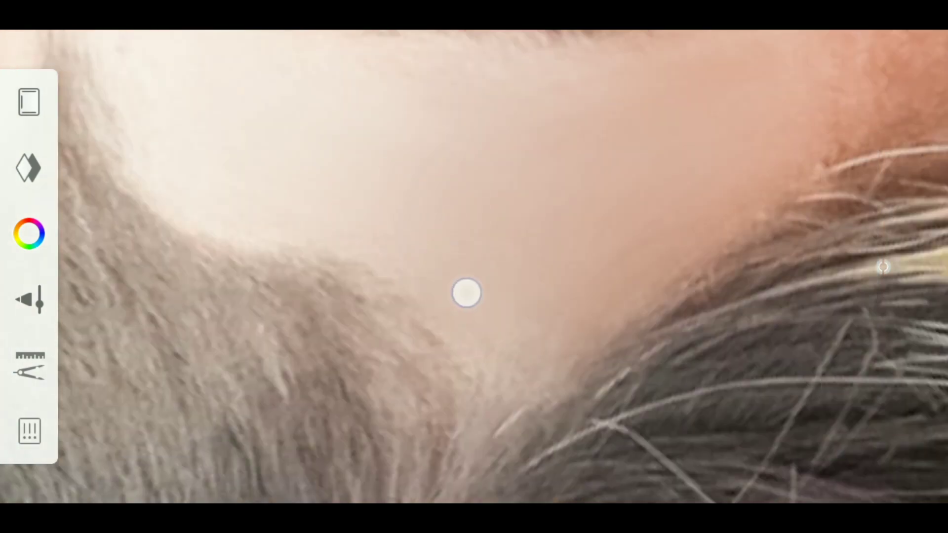
scroll(467, 294, right, 5)
scroll(244, 232, left, 5)
scroll(612, 230, up, 3)
scroll(524, 273, down, 3)
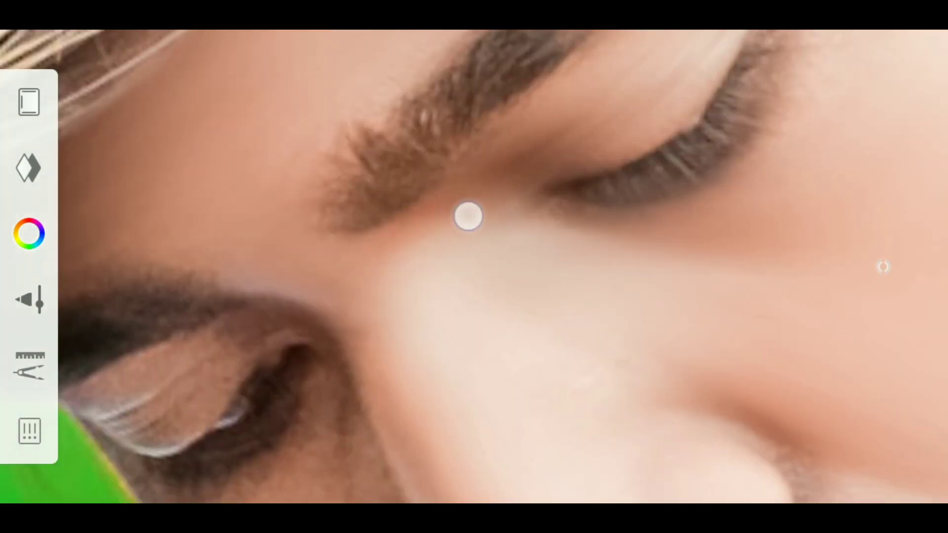
scroll(468, 216, down, 3)
scroll(194, 249, down, 3)
scroll(433, 242, up, 3)
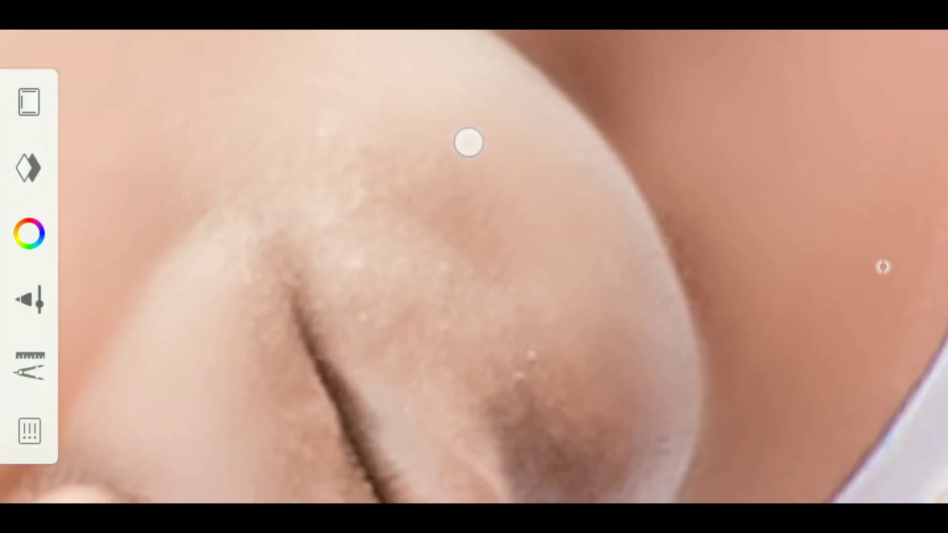
scroll(468, 142, left, 3)
scroll(561, 397, up, 3)
scroll(427, 201, down, 3)
scroll(518, 243, left, 3)
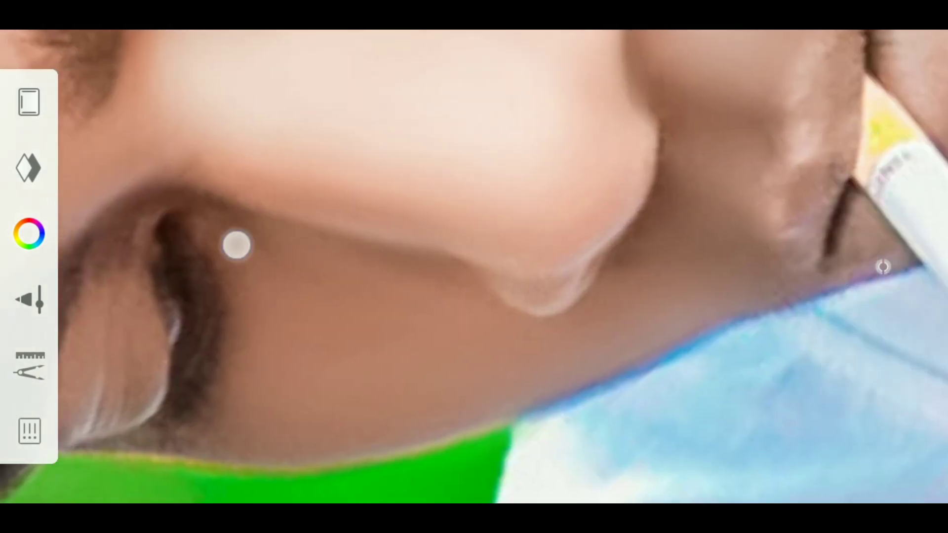
scroll(522, 292, down, 2)
scroll(378, 182, up, 3)
scroll(377, 183, down, 3)
scroll(747, 203, up, 2)
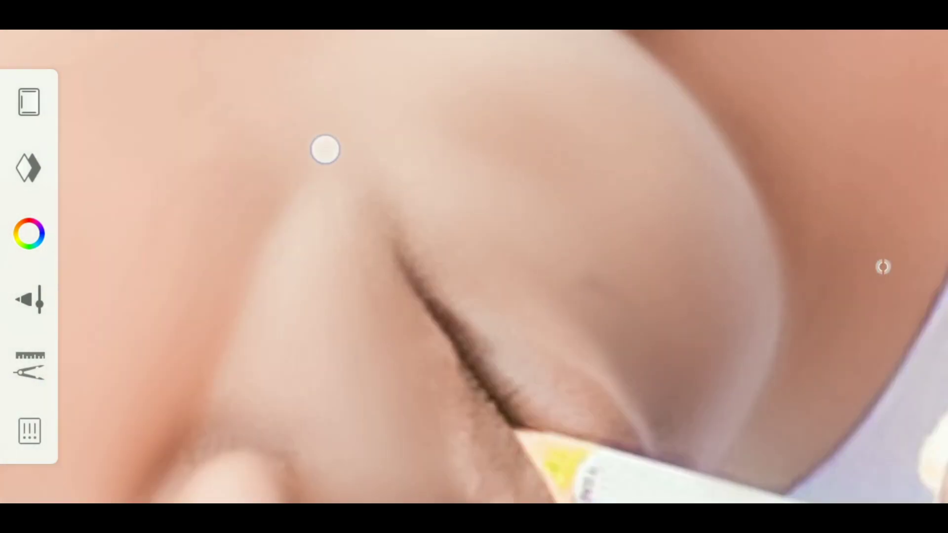
scroll(323, 148, down, 3)
scroll(673, 222, up, 3)
scroll(377, 252, down, 3)
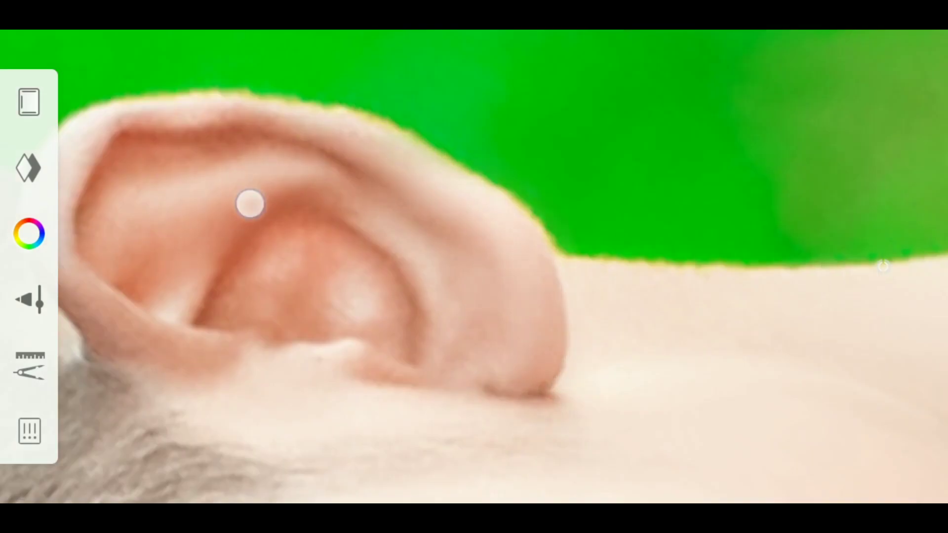
scroll(250, 203, up, 2)
scroll(436, 336, up, 3)
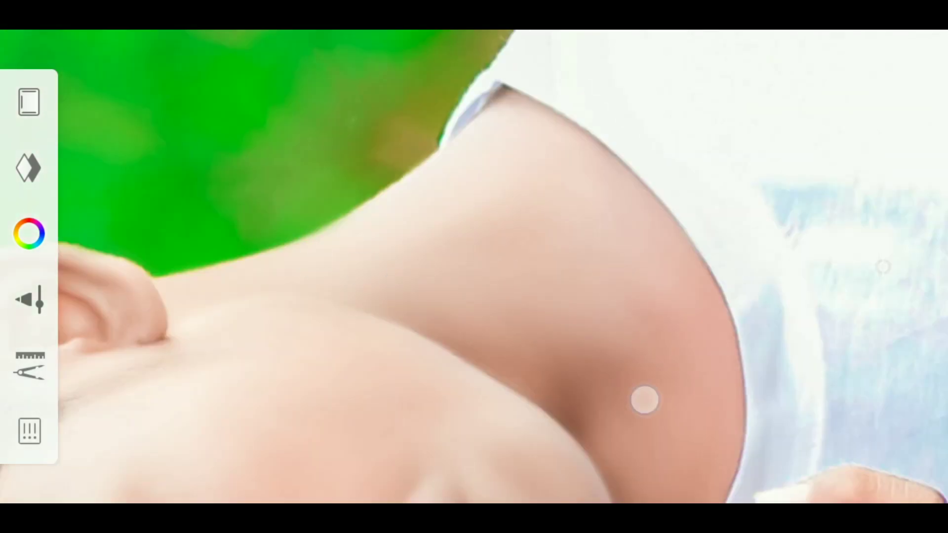
- Smudge the elbow, hand and forearm skin smooth, then fit the whole photo in view
scroll(528, 225, down, 3)
scroll(474, 267, up, 2)
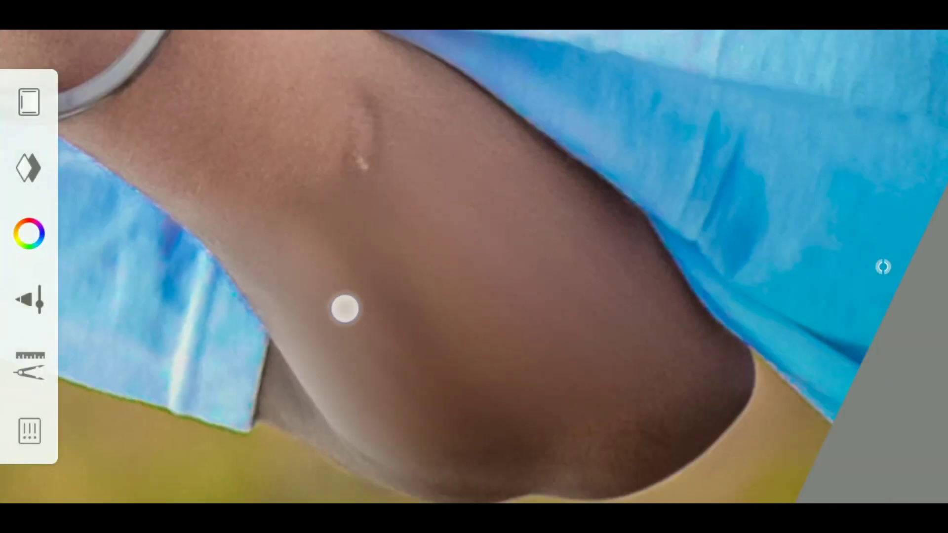
scroll(662, 402, down, 2)
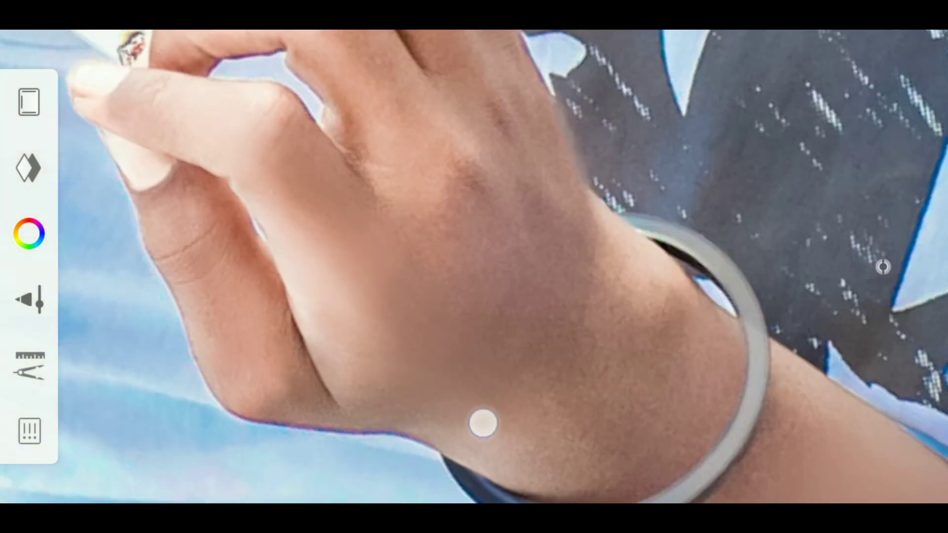
scroll(589, 391, up, 2)
scroll(590, 391, up, 2)
scroll(417, 203, up, 2)
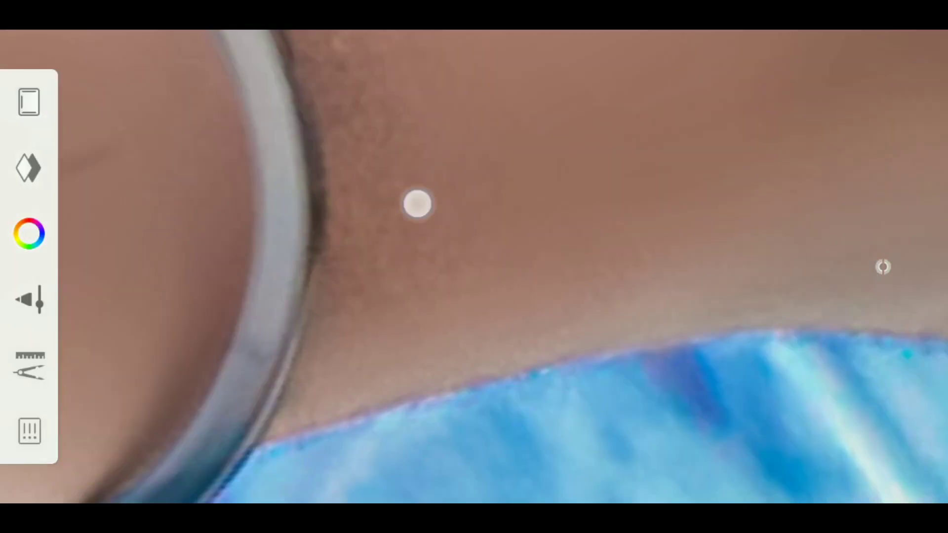
scroll(237, 213, down, 3)
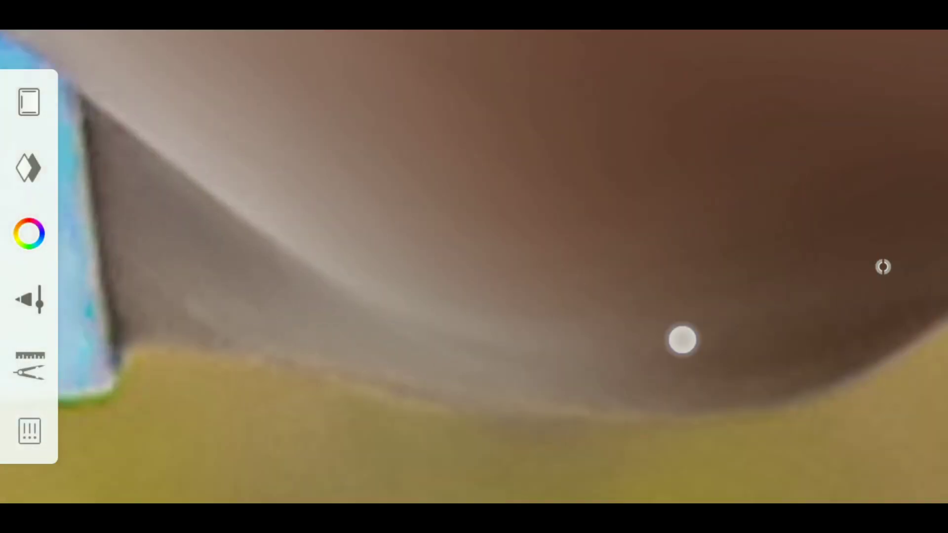
scroll(346, 299, down, 3)
scroll(345, 298, up, 3)
scroll(453, 358, up, 2)
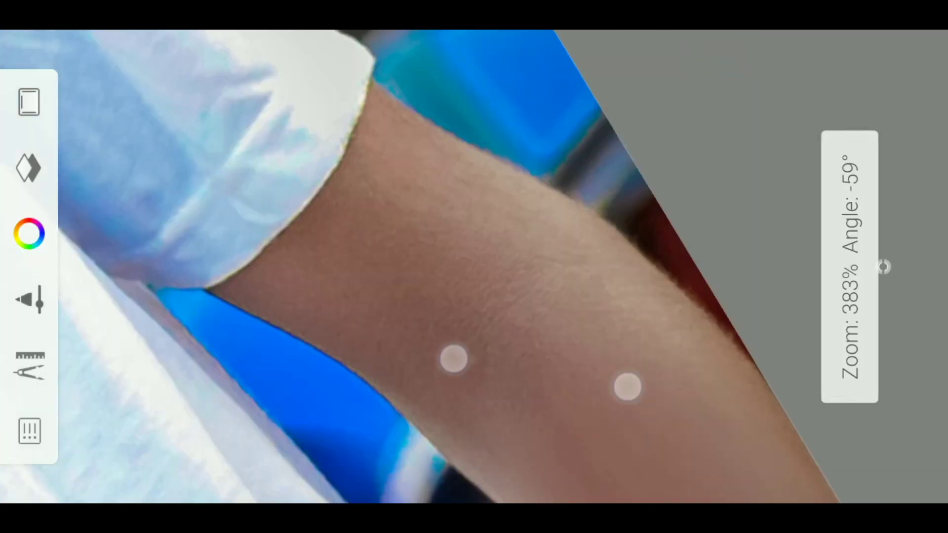
scroll(397, 231, down, 2)
scroll(757, 302, down, 5)
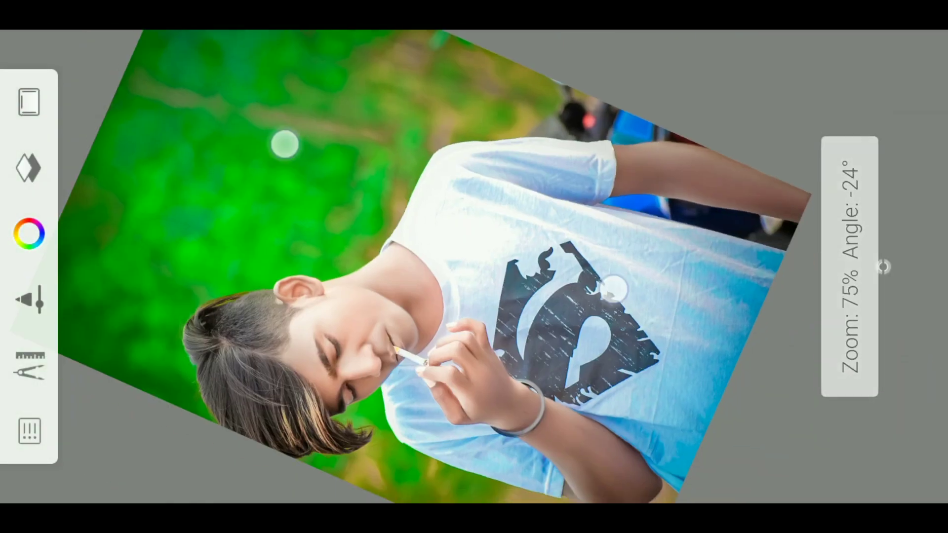
scroll(631, 257, down, 1)
scroll(635, 243, down, 1)
scroll(640, 245, up, 2)
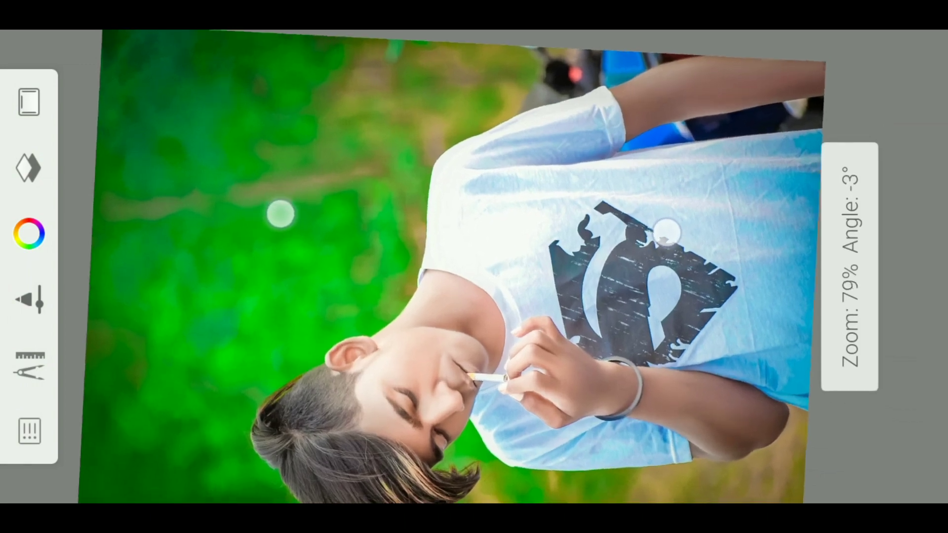
scroll(665, 231, up, 1)
scroll(435, 349, up, 3)
scroll(430, 325, up, 2)
scroll(481, 239, down, 2)
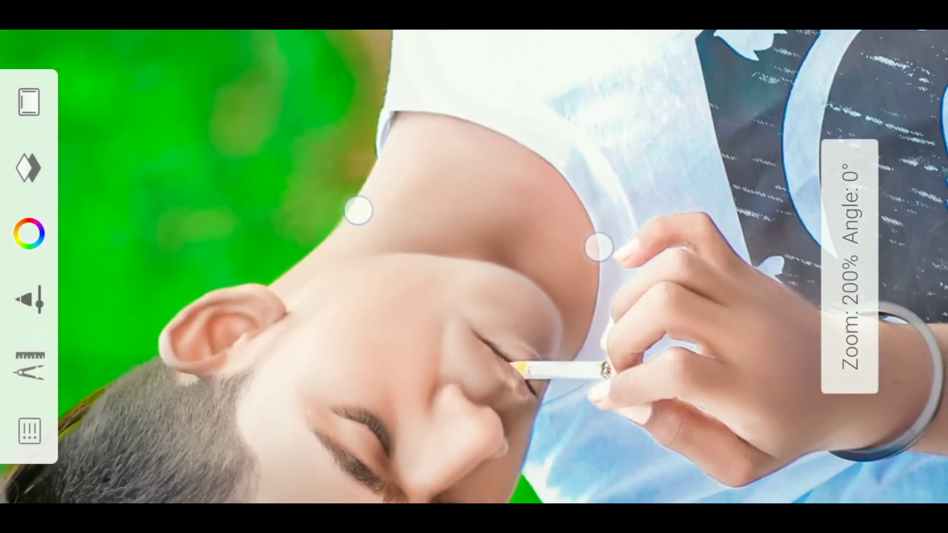
scroll(478, 227, down, 2)
scroll(464, 225, down, 2)
scroll(444, 213, down, 2)
scroll(435, 222, down, 1)
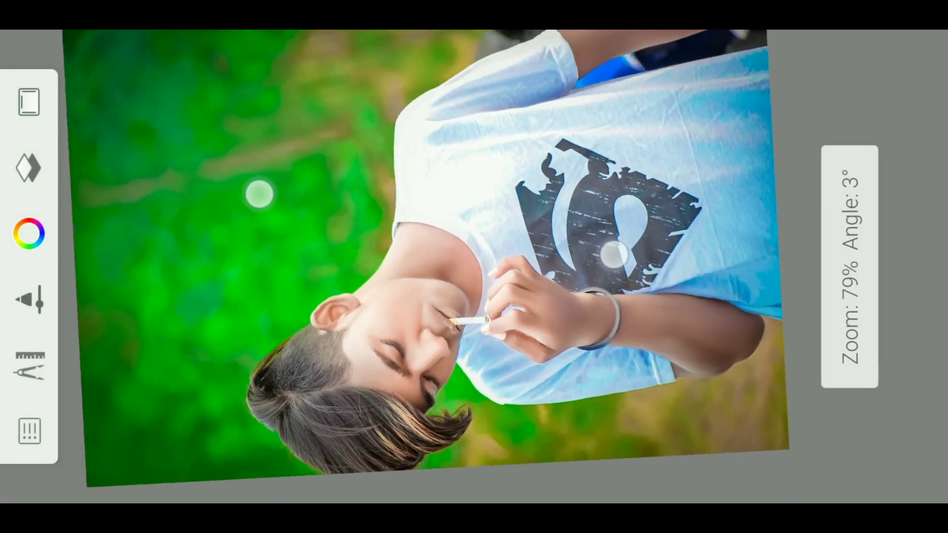
scroll(449, 251, down, 1)
scroll(450, 251, down, 1)
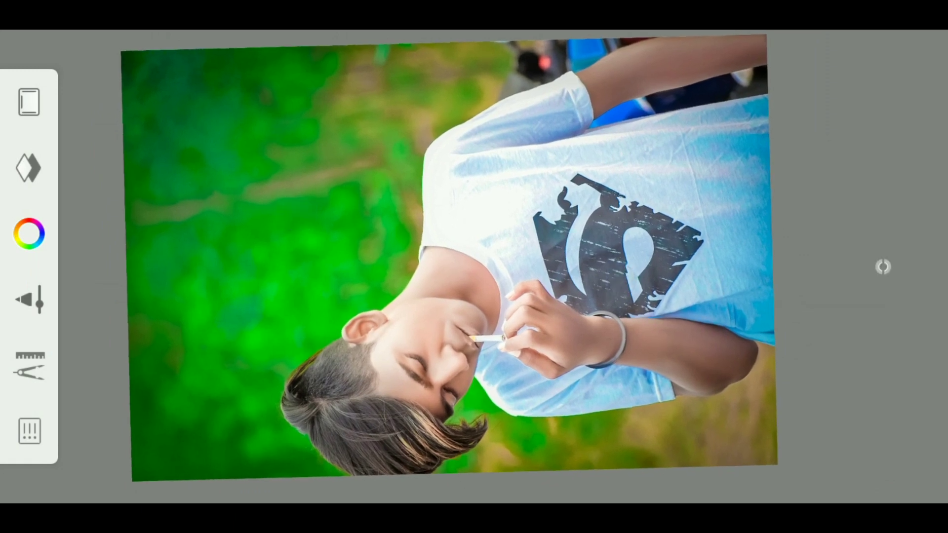
- Import the smoke image, scaled to about 63% and rotated about -47°, beside the mouth
click(29, 365)
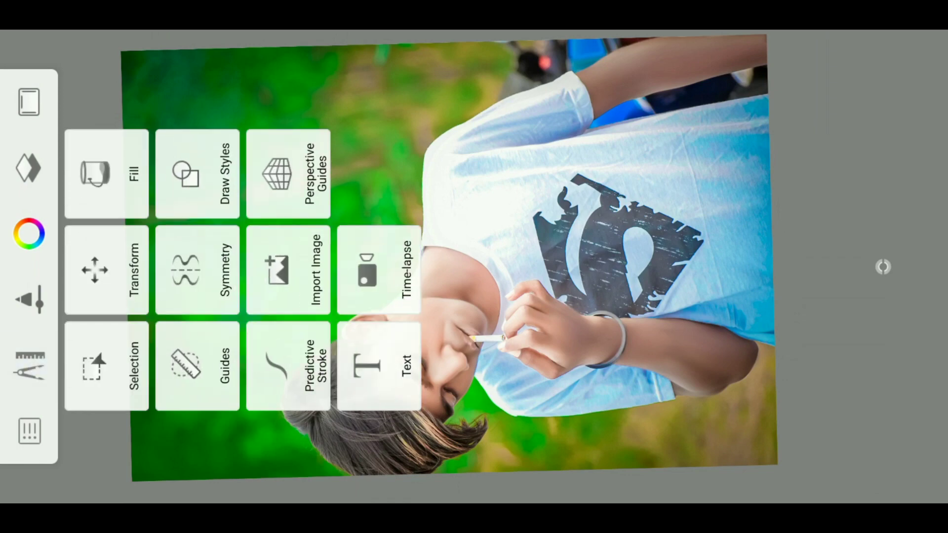
click(282, 257)
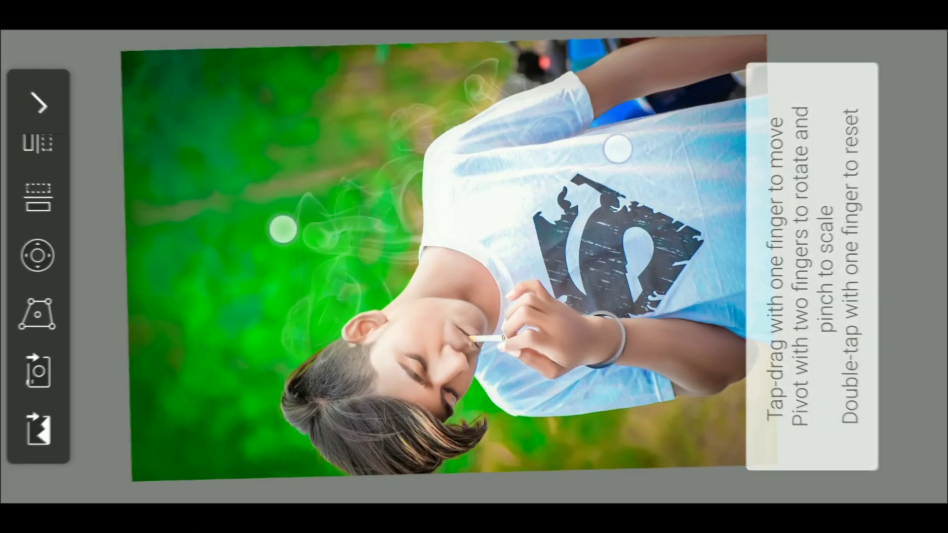
mouse_move(455, 234)
mouse_down()
mouse_move(542, 296)
mouse_move(559, 223)
mouse_move(581, 275)
mouse_move(571, 278)
mouse_move(585, 292)
mouse_up()
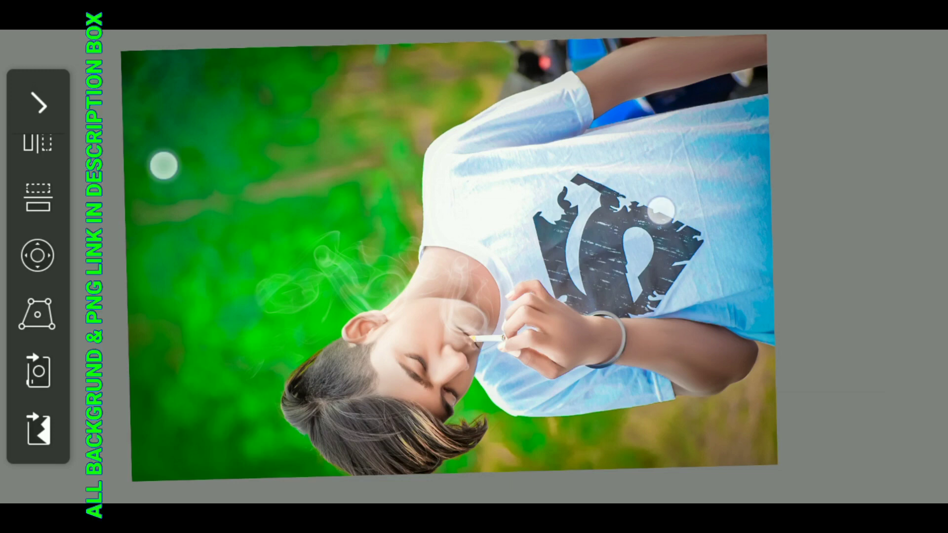
click(38, 103)
drag(186, 197, 188, 199)
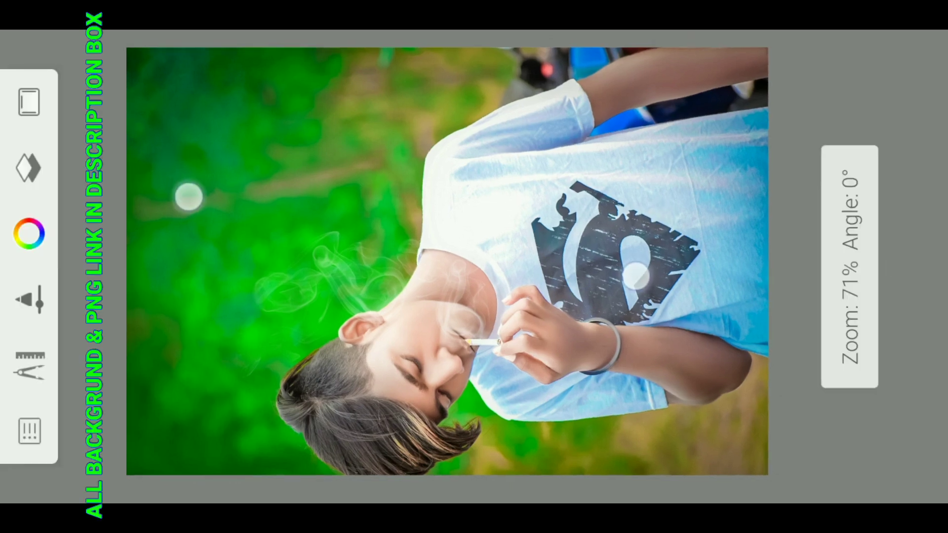
- Import the black glow image and confirm its slightly enlarged size
click(37, 368)
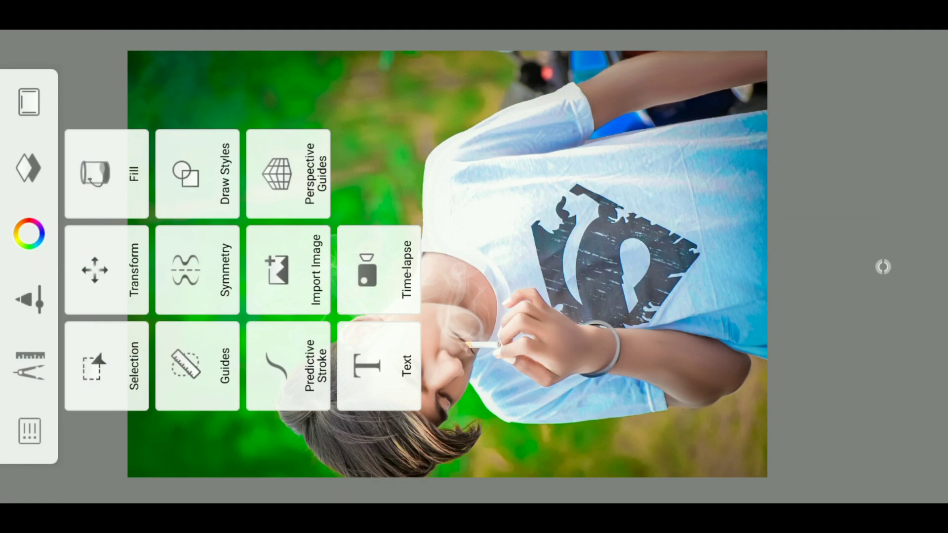
click(288, 270)
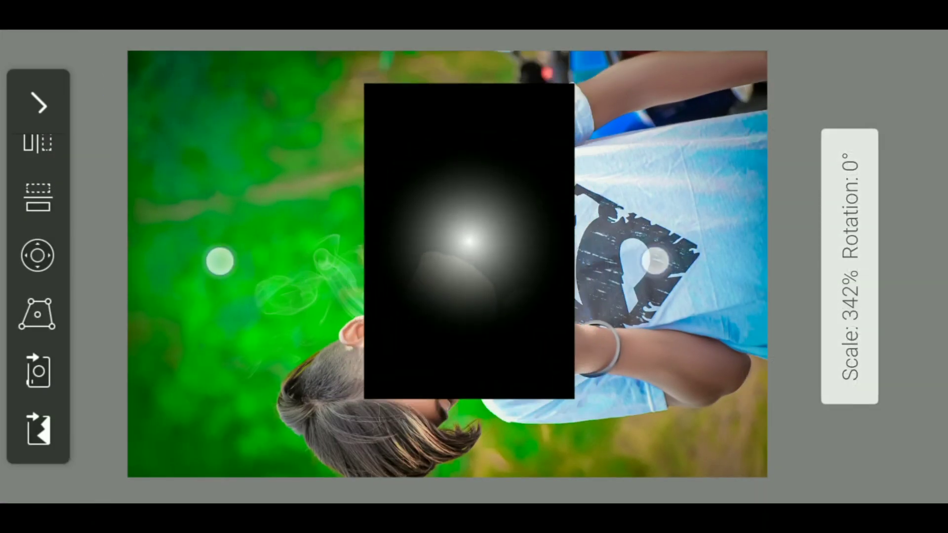
drag(219, 260, 212, 254)
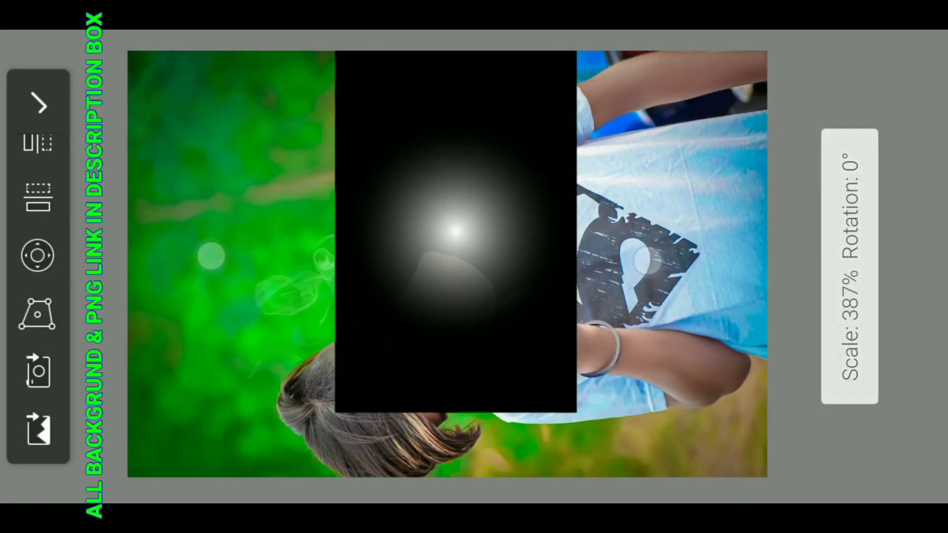
click(39, 103)
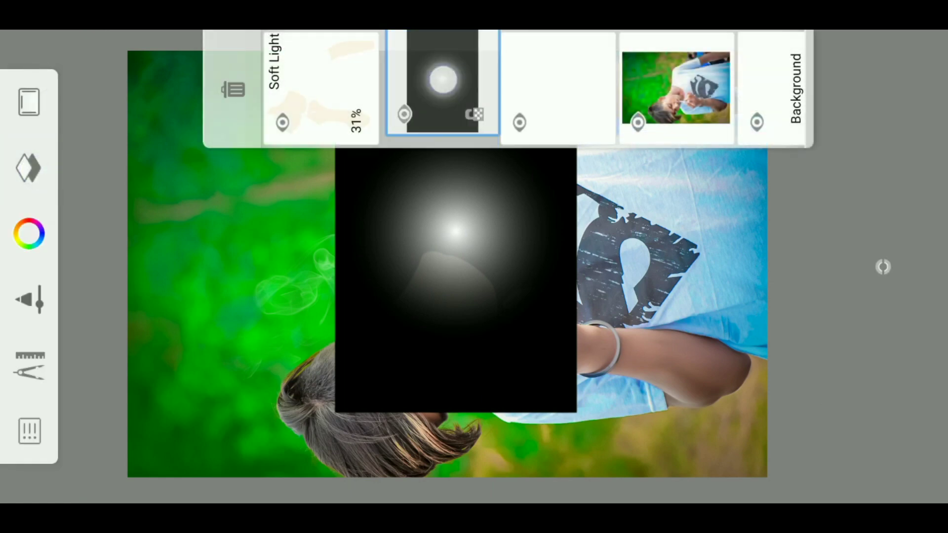
- Move the glow layer to the top and set its blending to Screen
drag(439, 89, 304, 89)
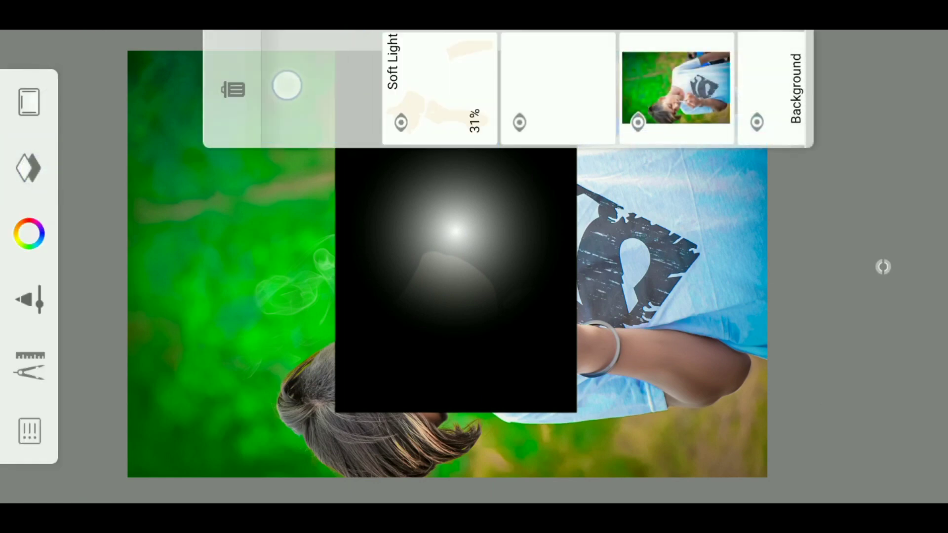
click(321, 88)
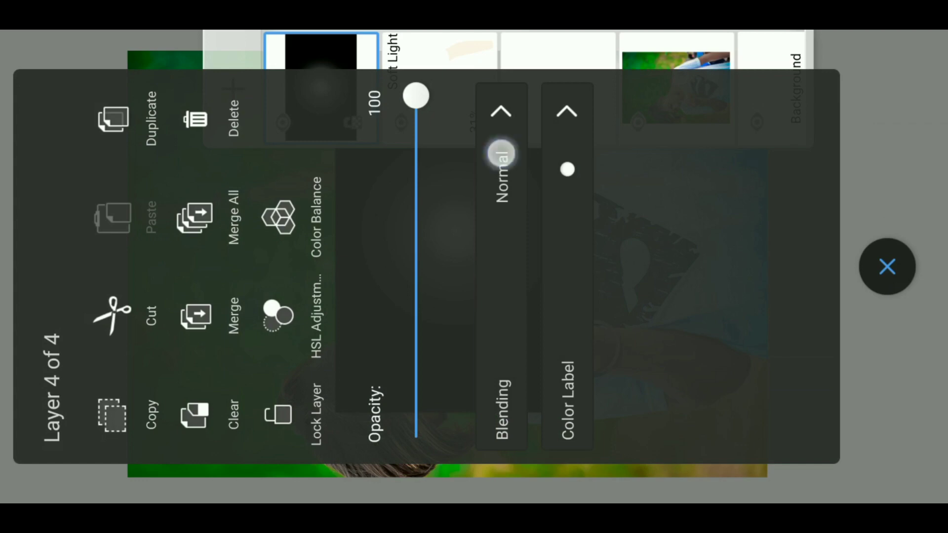
click(501, 153)
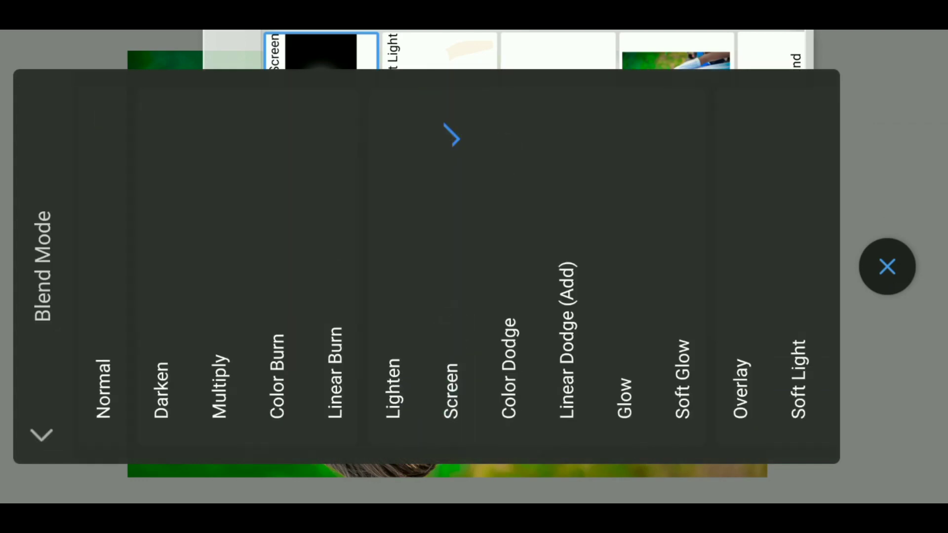
click(887, 267)
- Enlarge the light flare to 254% over the left background
click(30, 366)
click(94, 294)
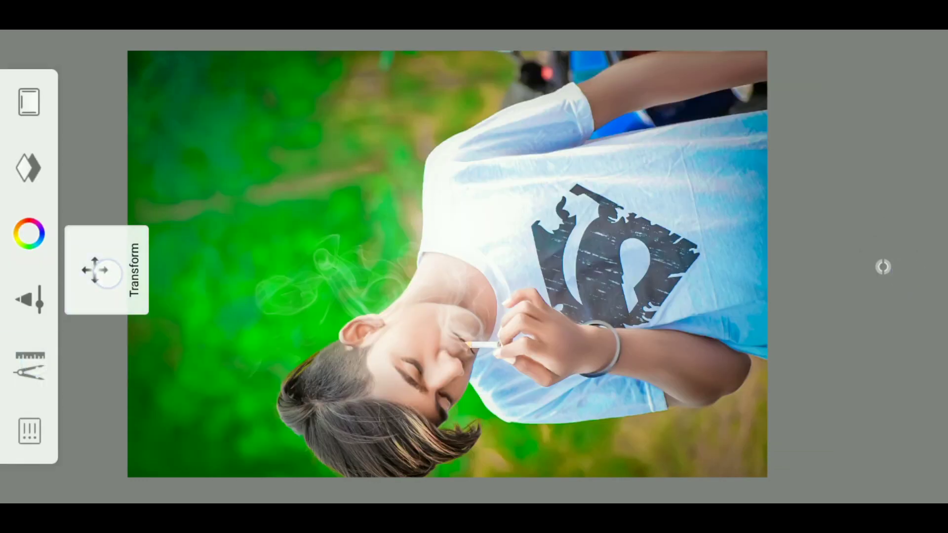
mouse_move(316, 217)
mouse_down()
mouse_move(158, 176)
mouse_move(141, 130)
mouse_move(63, 129)
mouse_move(72, 82)
mouse_move(93, 66)
mouse_move(74, 73)
mouse_up()
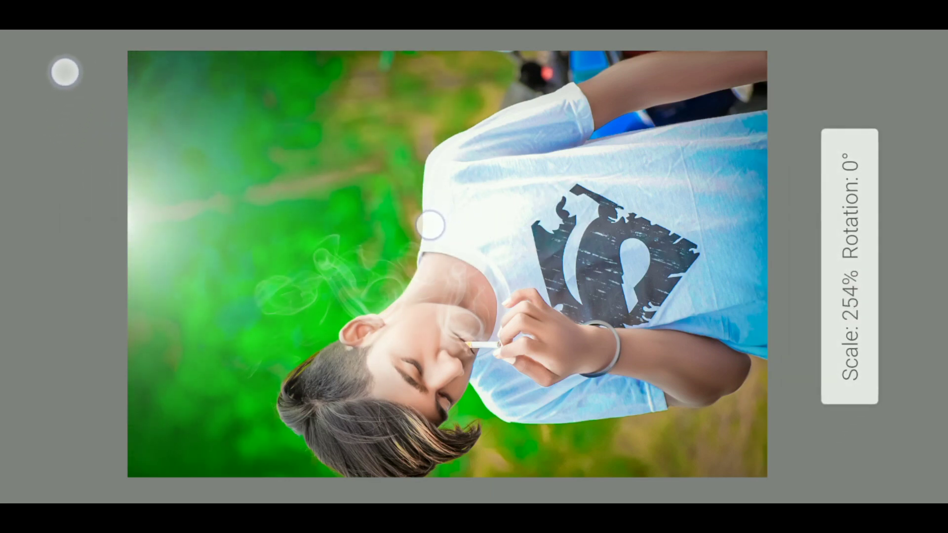
click(36, 96)
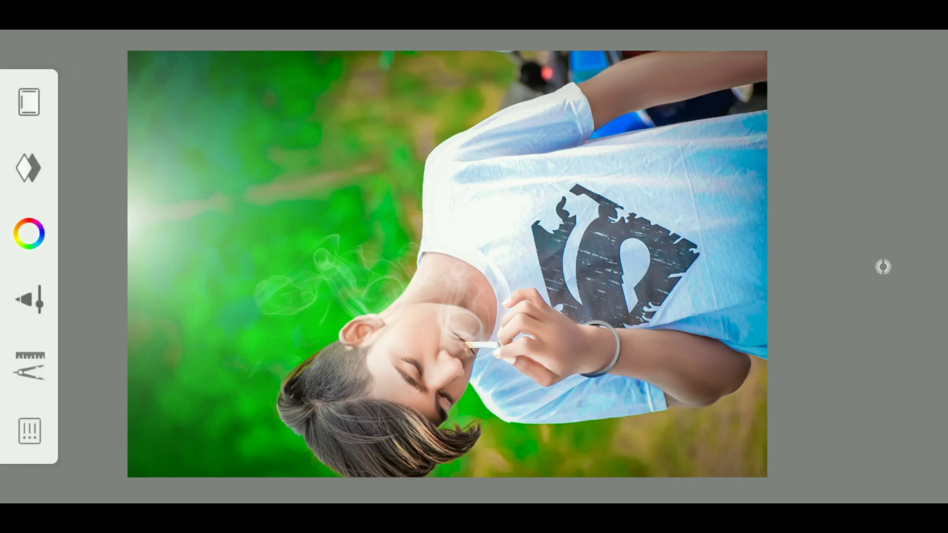
- Set the smudge brush to 100% flow, 100% strength and a fine size of about 5
click(28, 299)
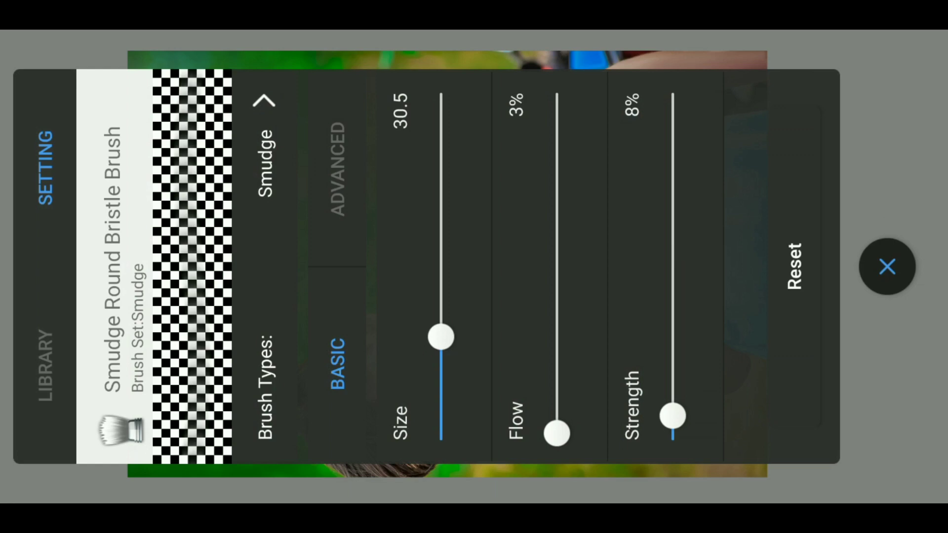
click(562, 243)
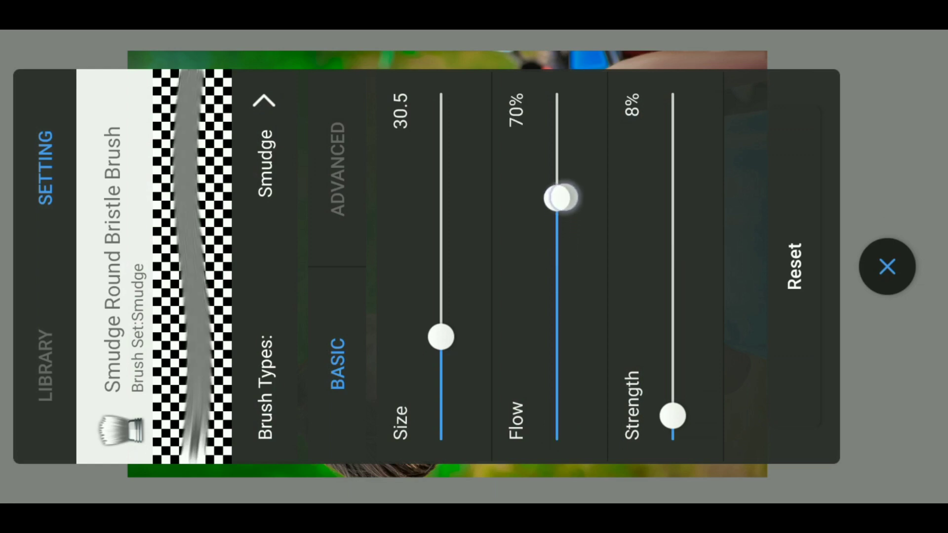
drag(561, 198, 563, 57)
drag(672, 416, 675, 47)
drag(440, 337, 485, 421)
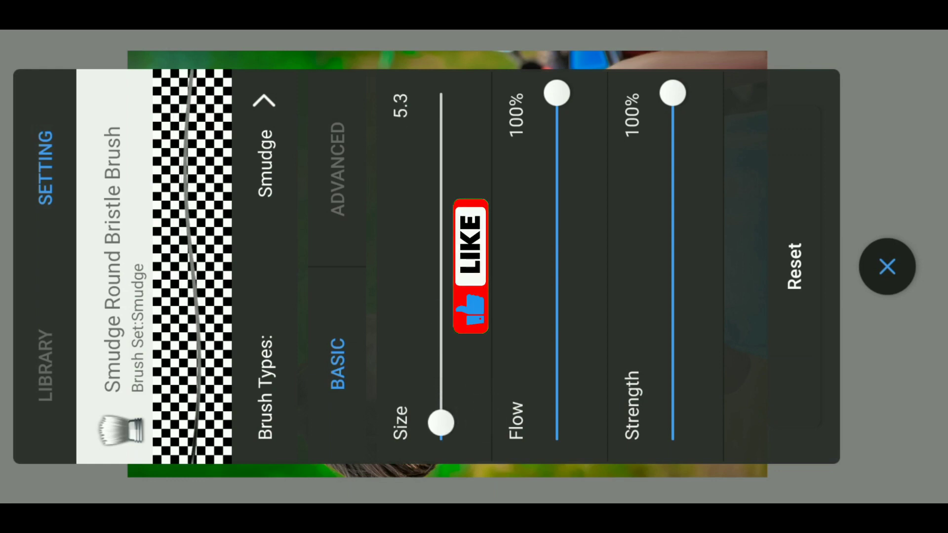
click(887, 266)
- Turn on the Ellipse guide and position it over the side of the hair
click(30, 365)
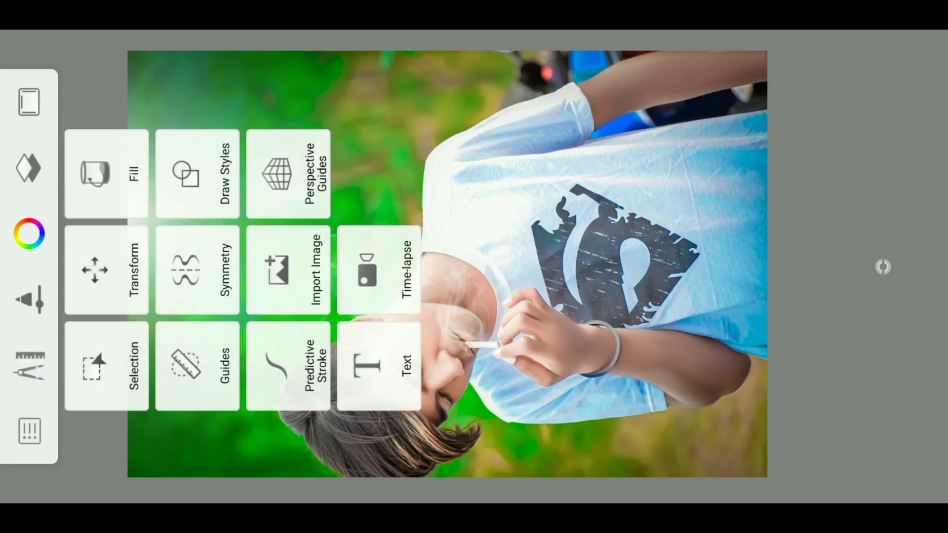
click(197, 365)
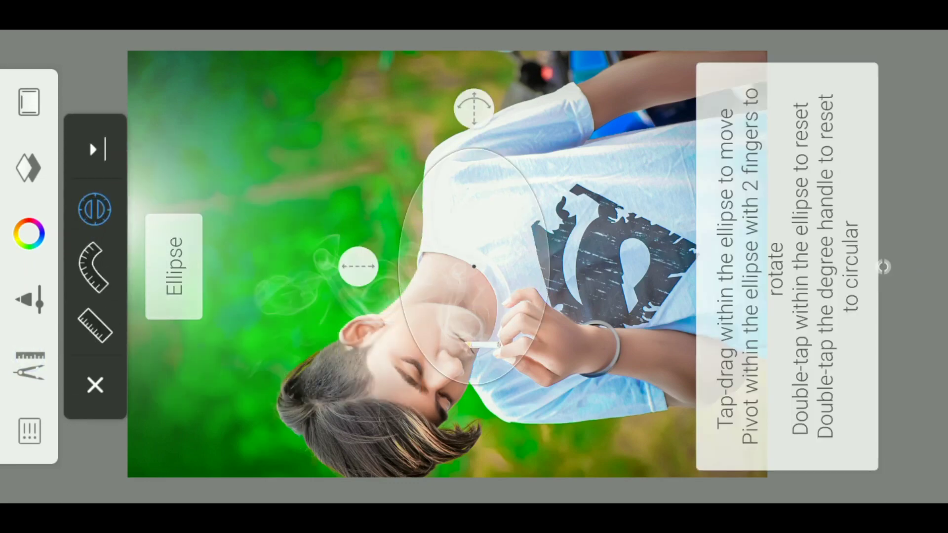
scroll(474, 267, up, 5)
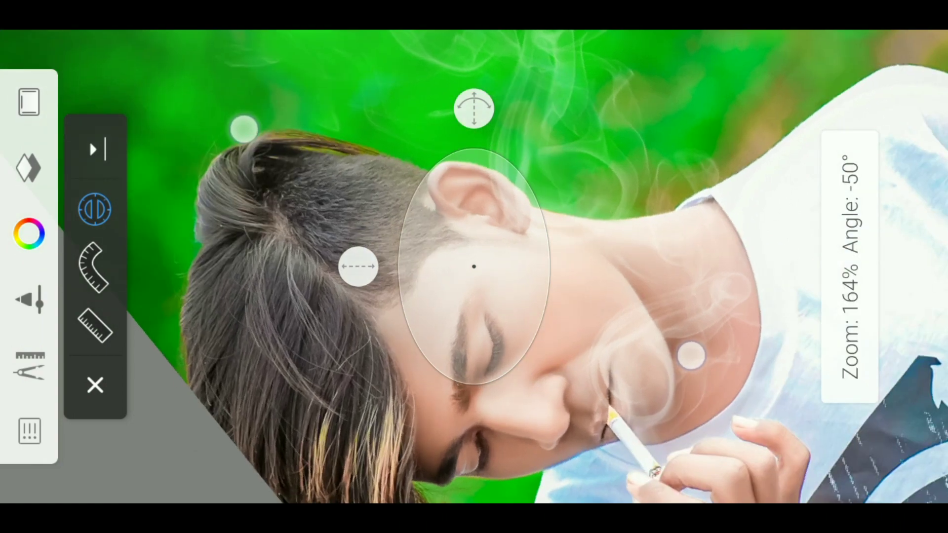
scroll(467, 242, up, 1)
scroll(474, 237, up, 3)
scroll(493, 232, up, 1)
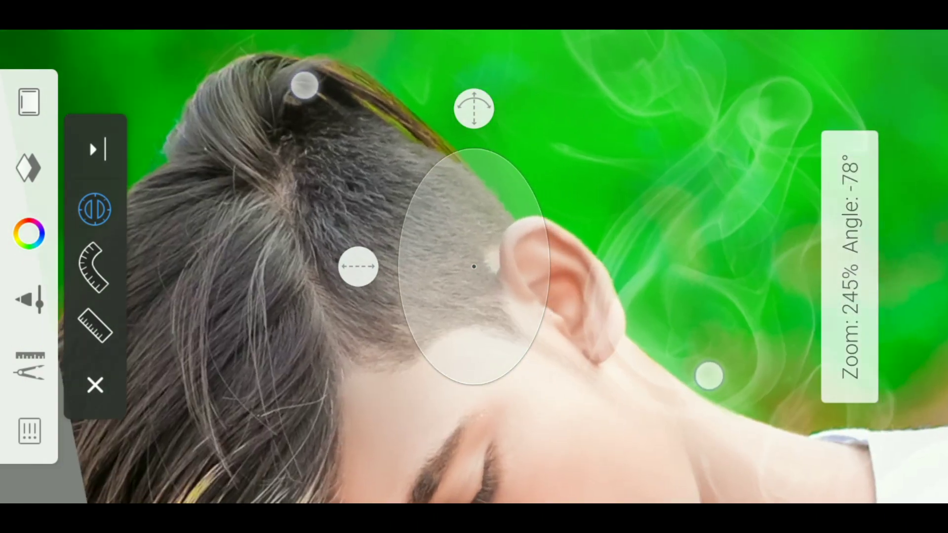
scroll(494, 232, up, 1)
scroll(493, 227, up, 2)
scroll(488, 224, down, 1)
scroll(493, 224, down, 1)
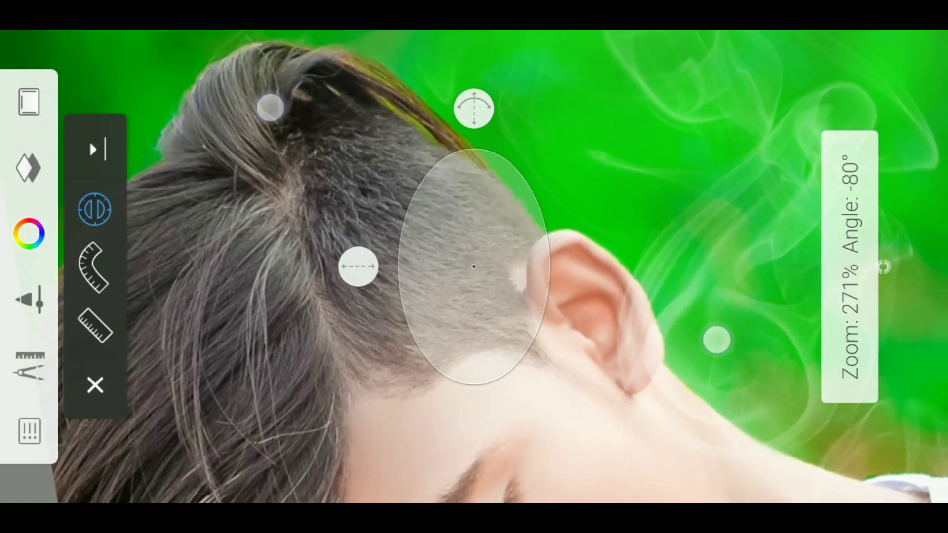
click(458, 419)
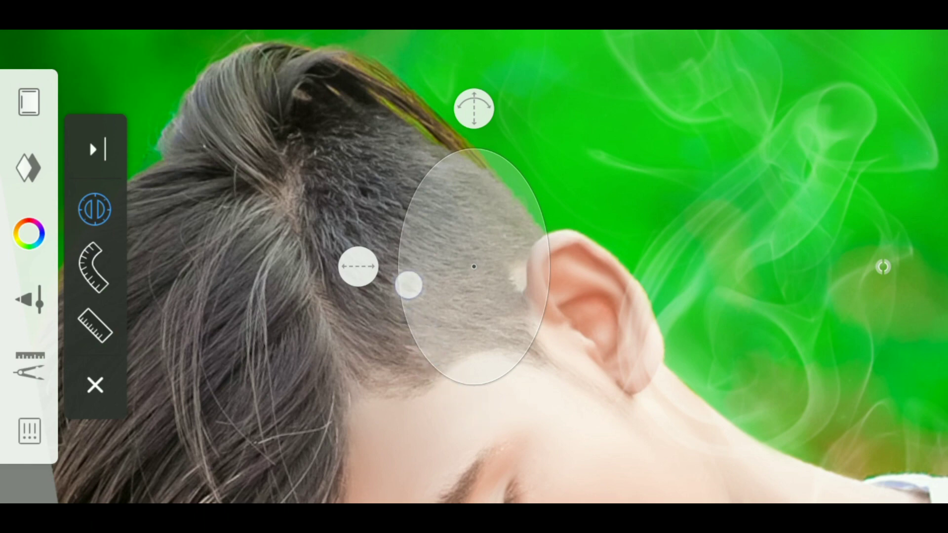
- On the photo layer, smudge two curved lines along the ellipse above the ear
click(28, 168)
drag(549, 72, 404, 39)
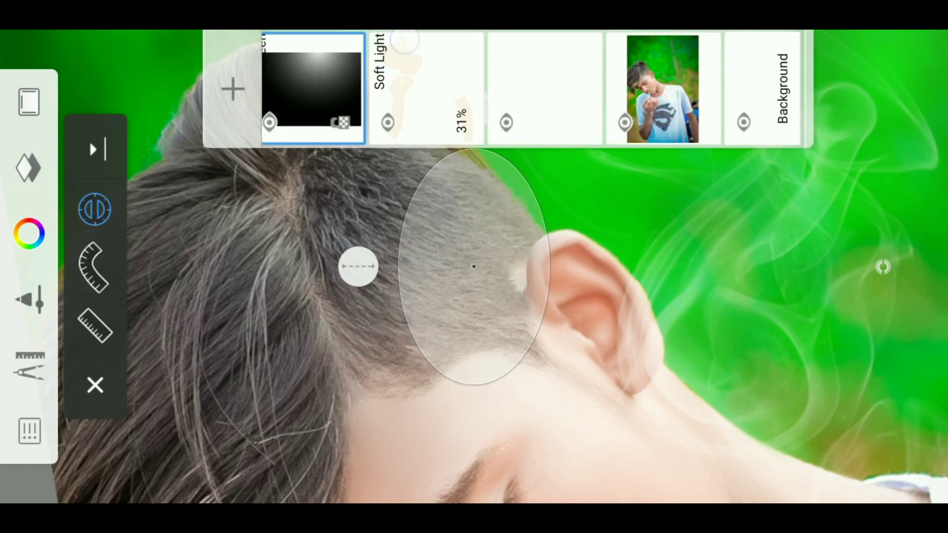
click(670, 87)
click(883, 266)
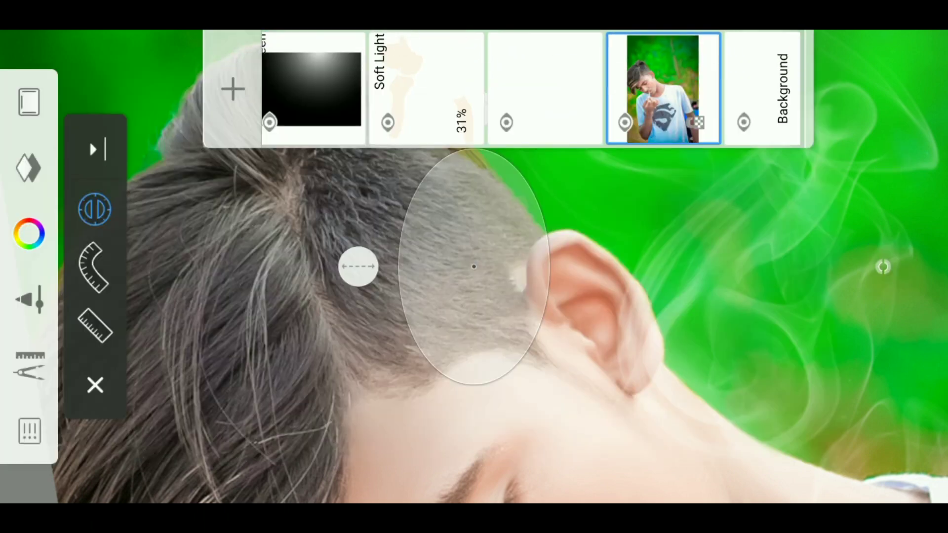
click(442, 378)
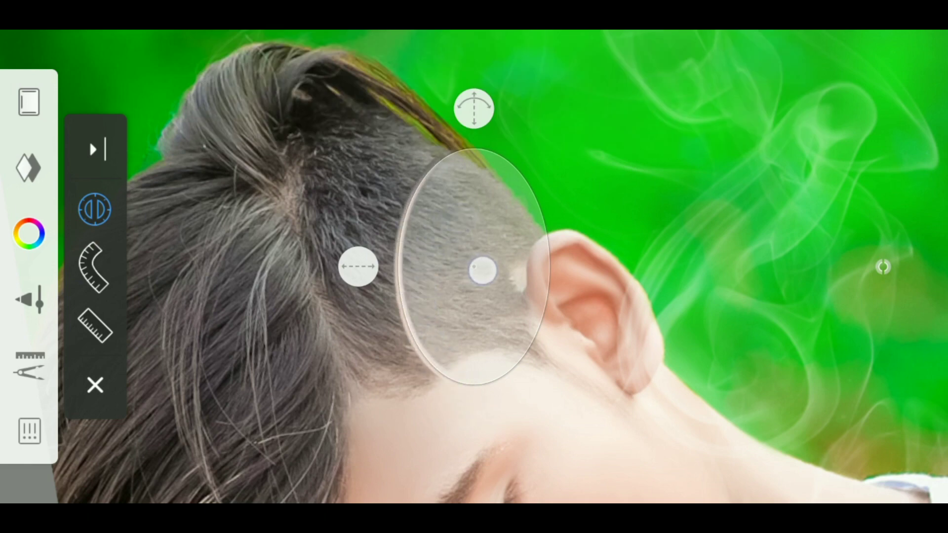
drag(483, 269, 507, 269)
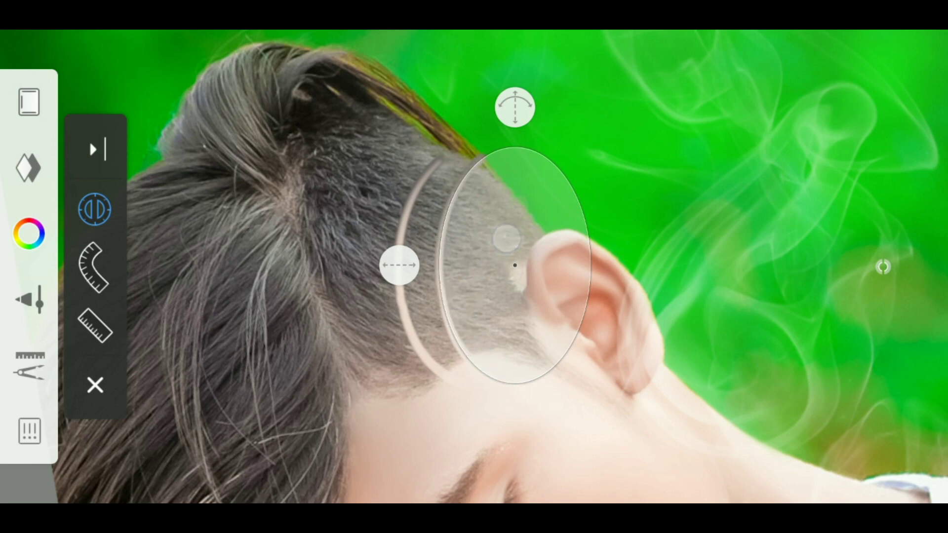
drag(471, 168, 457, 355)
- Put away the ellipse guide and zoom the canvas to fit the whole portrait
click(95, 385)
scroll(437, 219, down, 5)
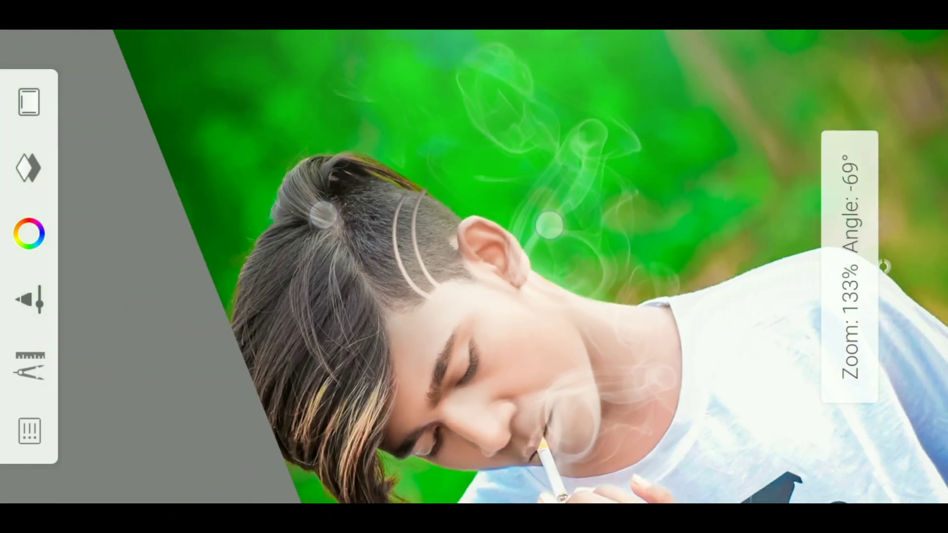
scroll(436, 220, down, 2)
scroll(437, 219, down, 2)
scroll(437, 220, down, 2)
scroll(436, 219, down, 1)
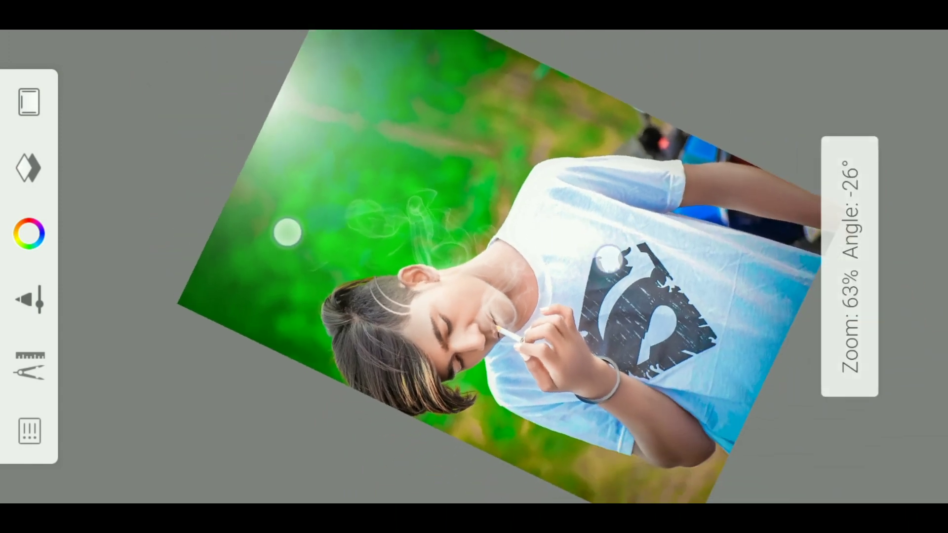
scroll(448, 245, down, 2)
scroll(448, 237, up, 1)
scroll(451, 227, up, 1)
scroll(455, 216, up, 3)
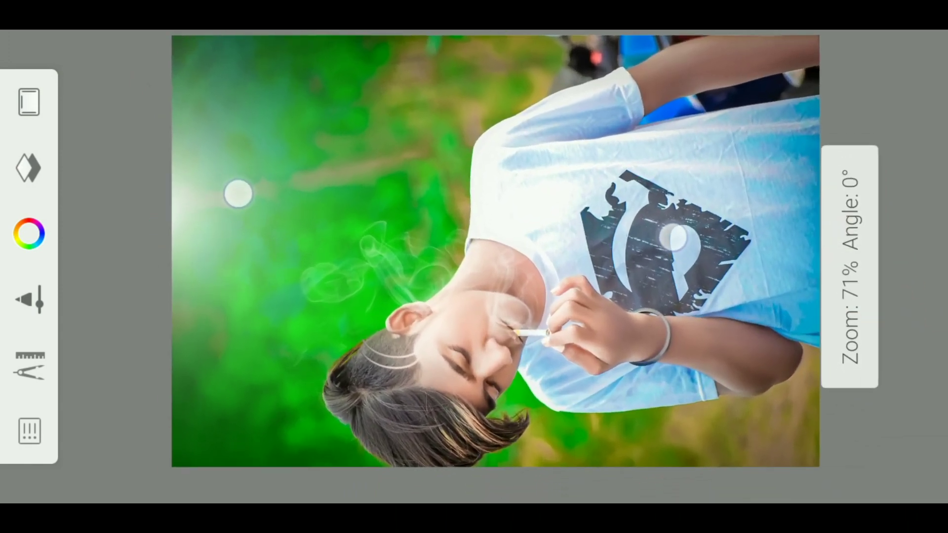
scroll(455, 217, down, 1)
scroll(455, 217, down, 1)
scroll(444, 218, up, 2)
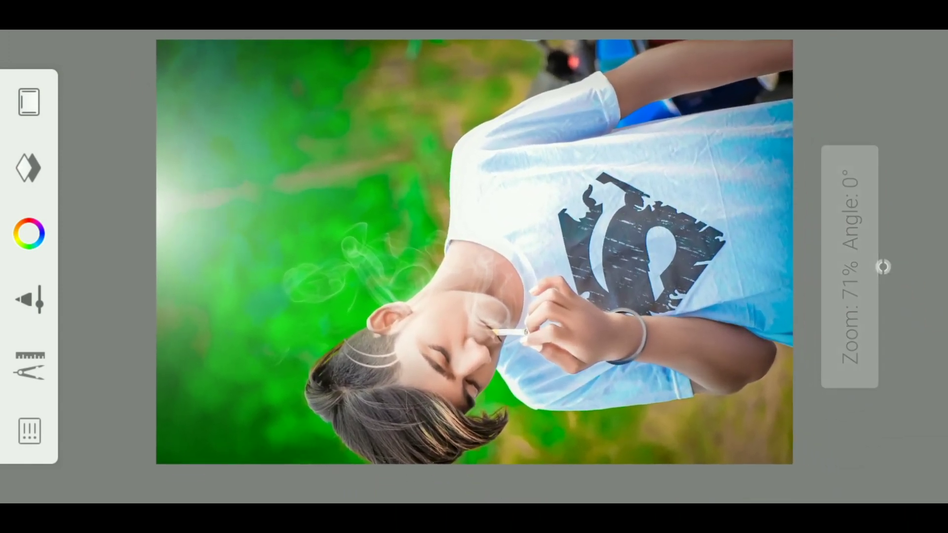
- Export the portrait using Share > Save to device from the main menu
click(20, 434)
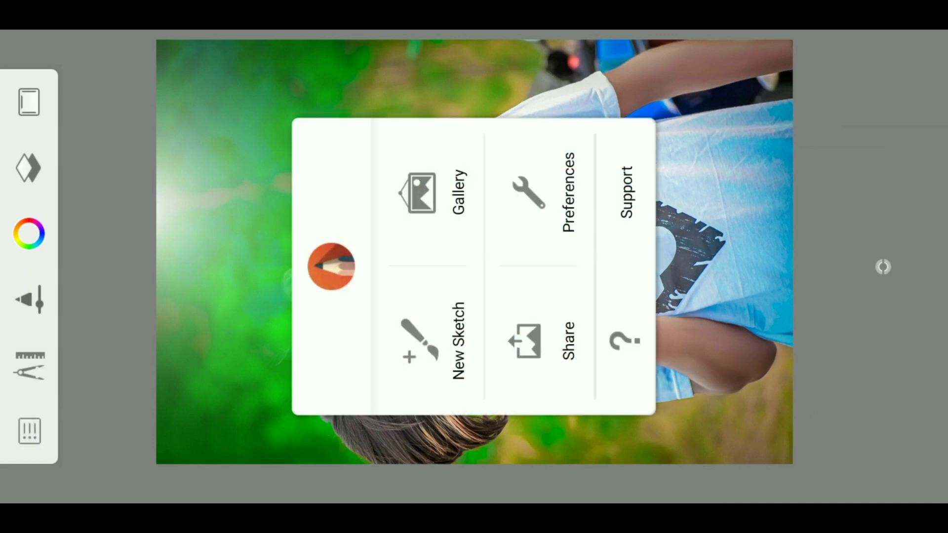
click(541, 342)
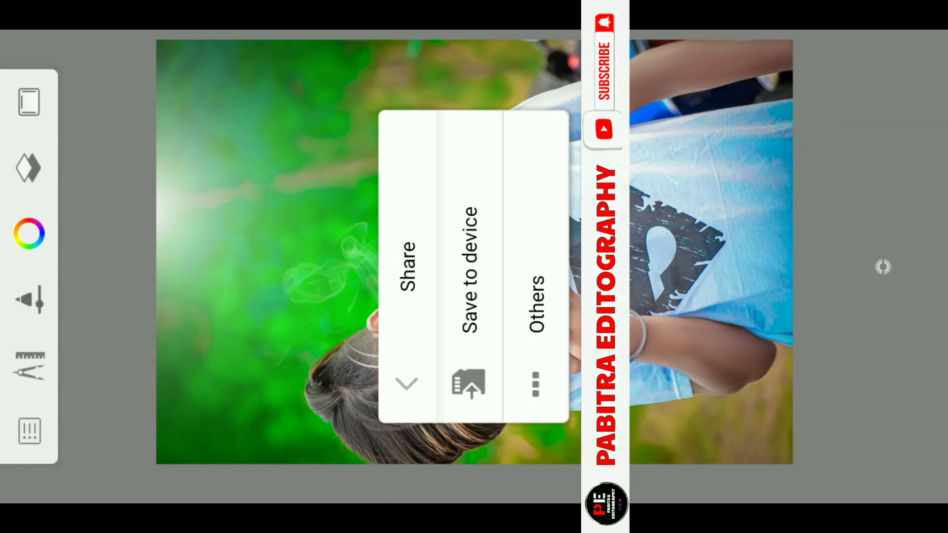
click(469, 269)
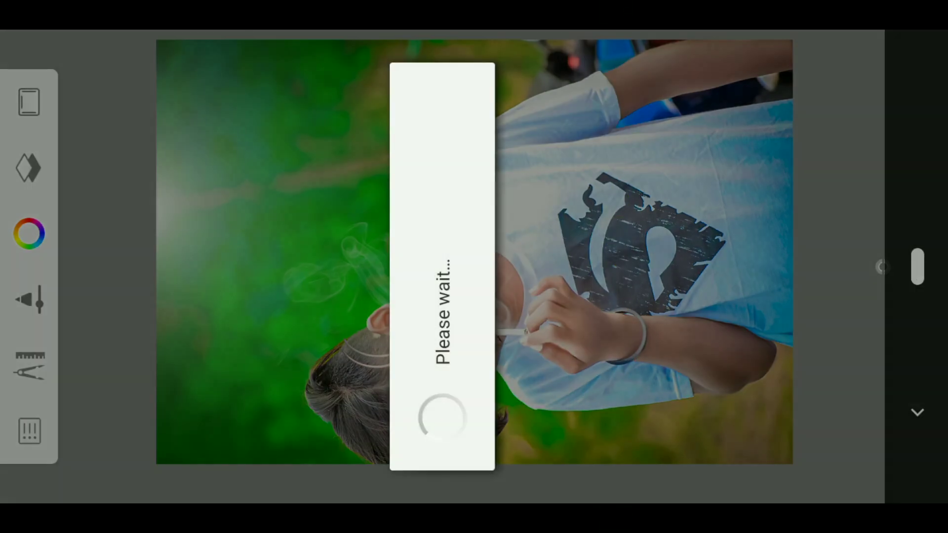